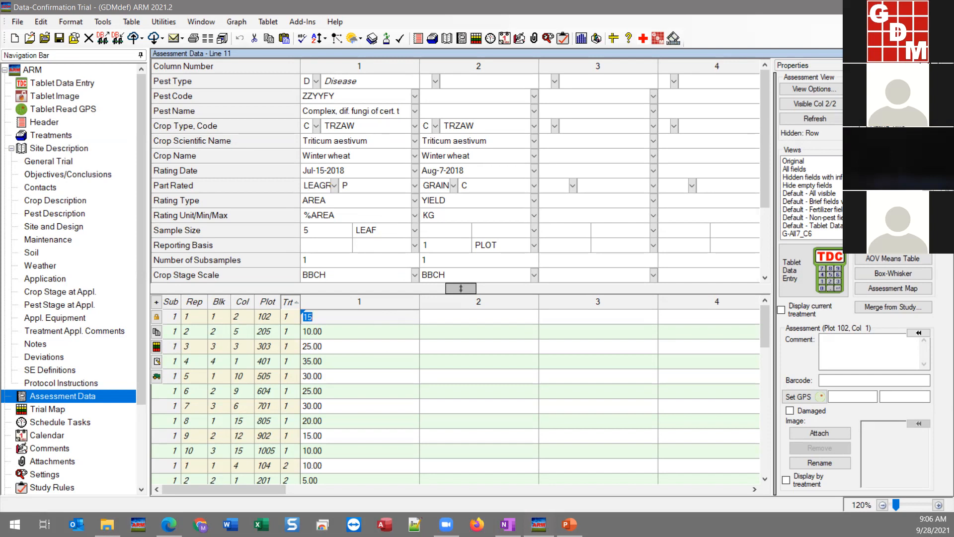
Show the hidden Rating Minimum and Rating Maximum fields in the assessment header and go through column 1's rating entries.
click(918, 80)
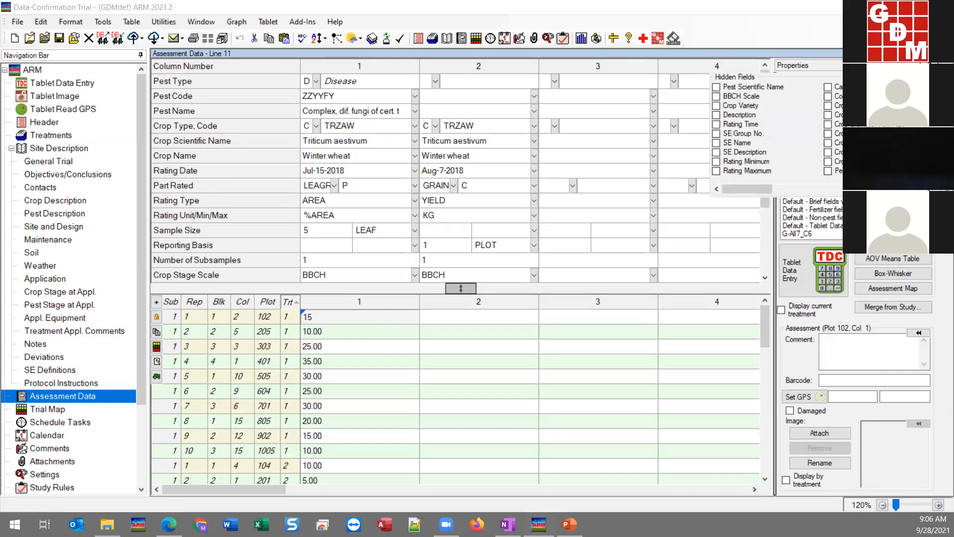
click(716, 167)
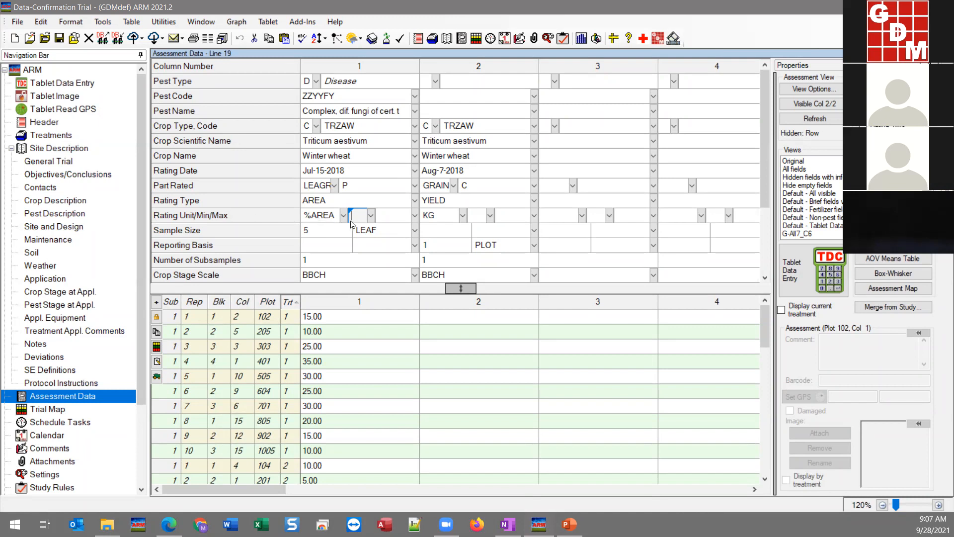
click(322, 220)
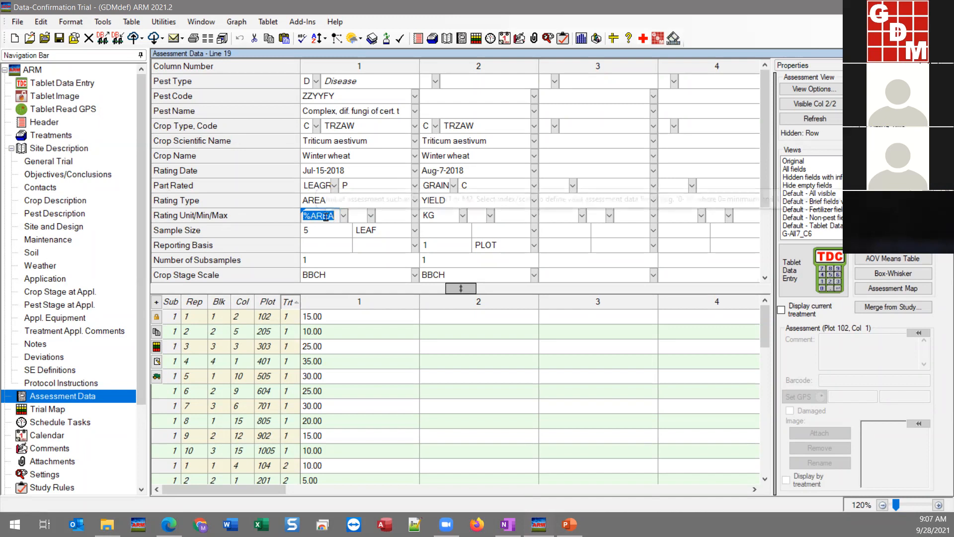
click(359, 219)
click(386, 220)
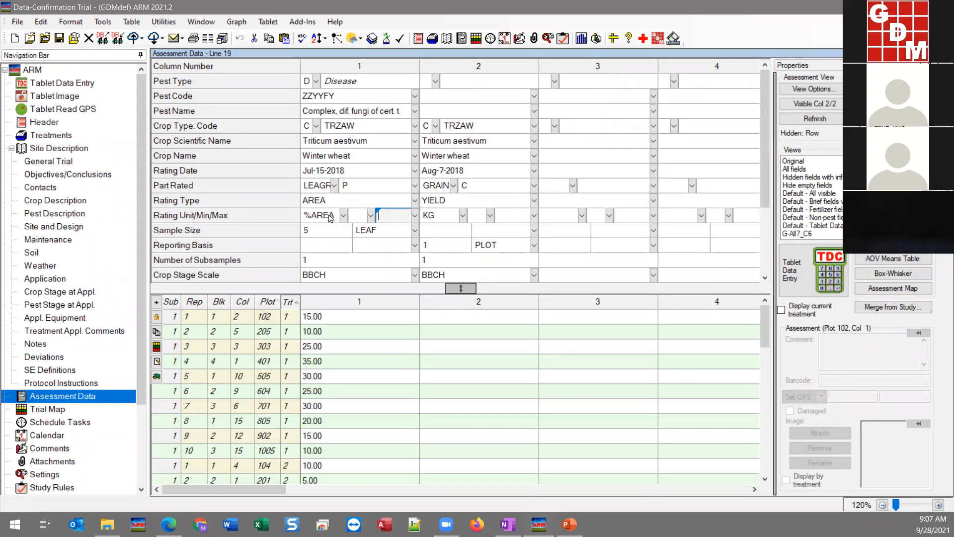
Examine the rating unit master list for the minimum and maximum defined for the % and %AREA units.
click(345, 217)
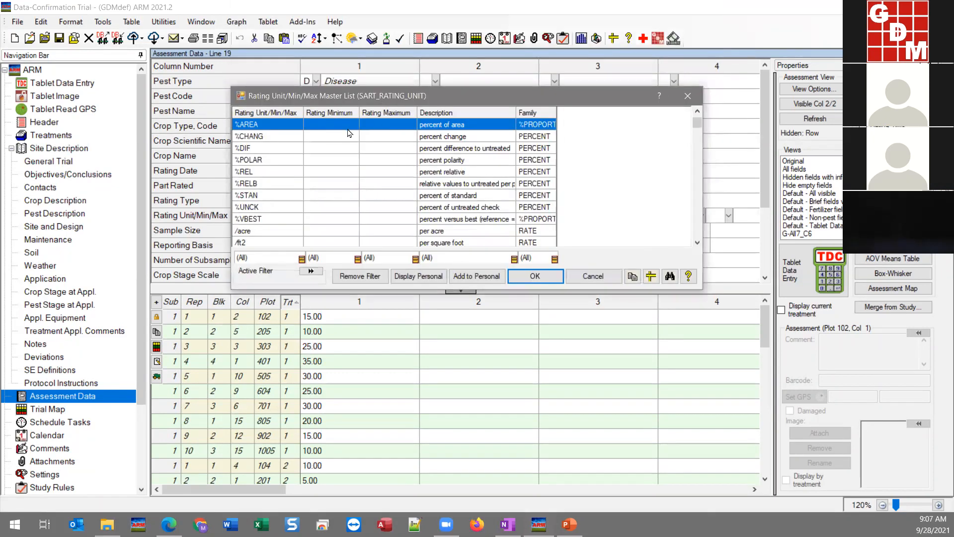
key(Up)
key(Up)
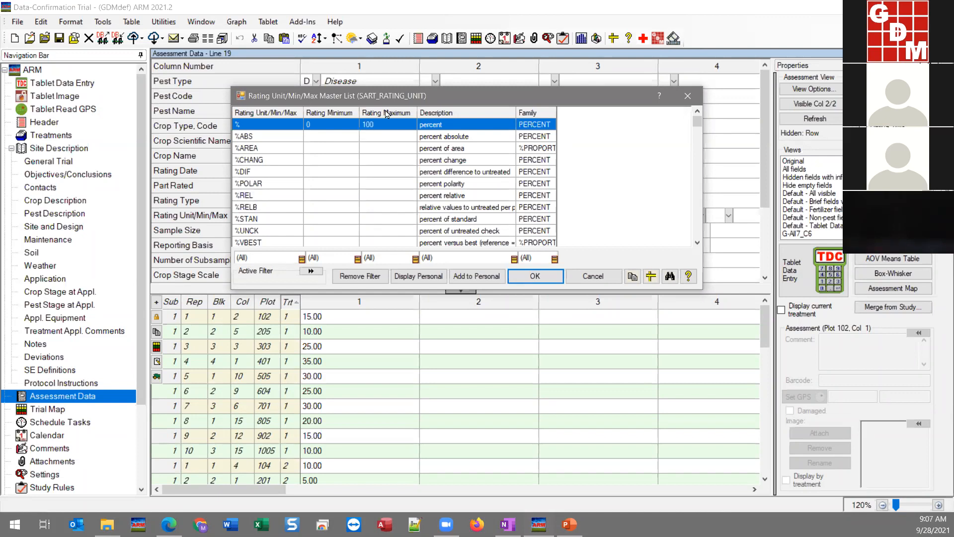
drag(384, 96, 569, 97)
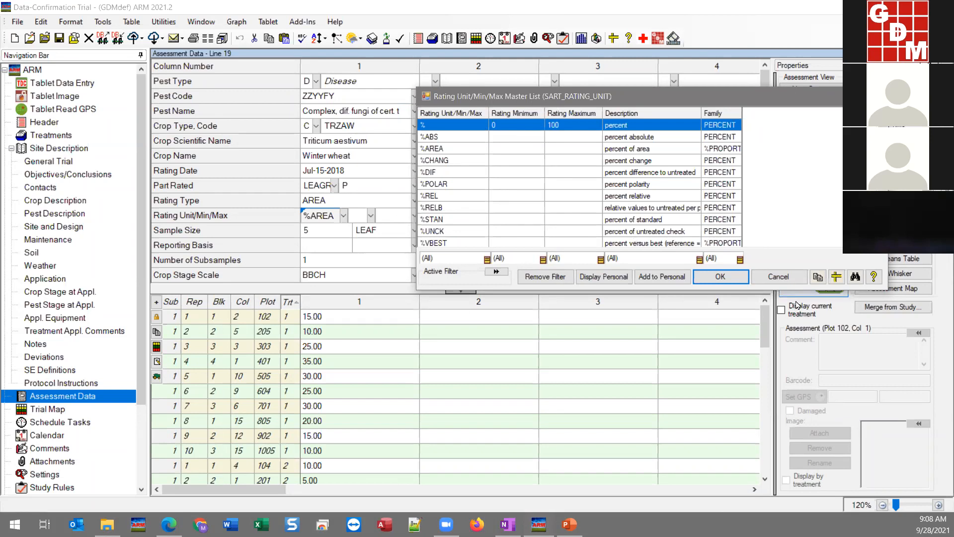
click(759, 277)
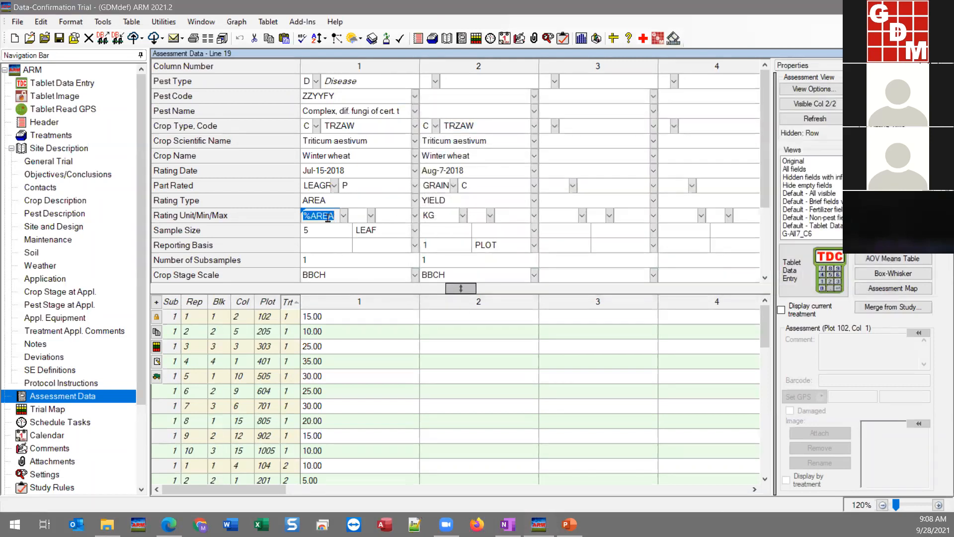
click(343, 217)
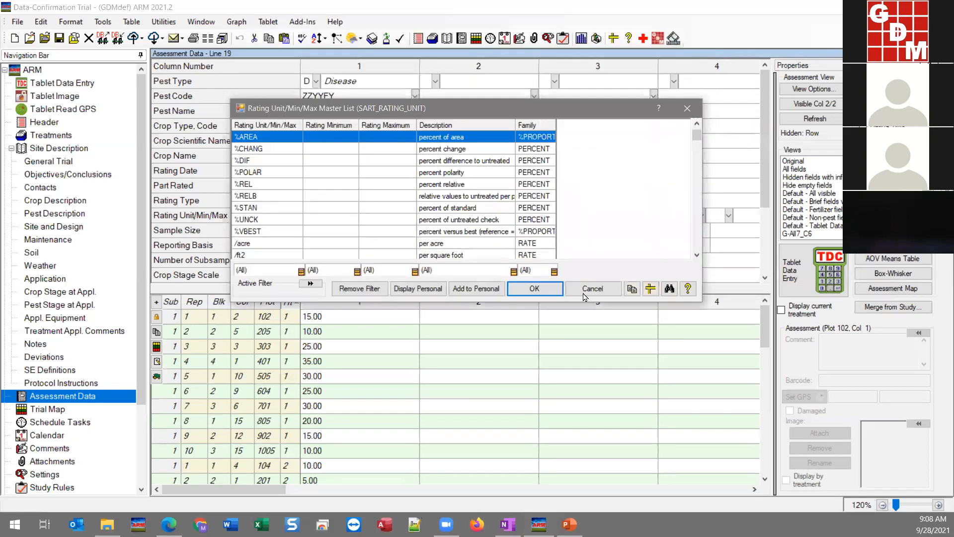
click(589, 287)
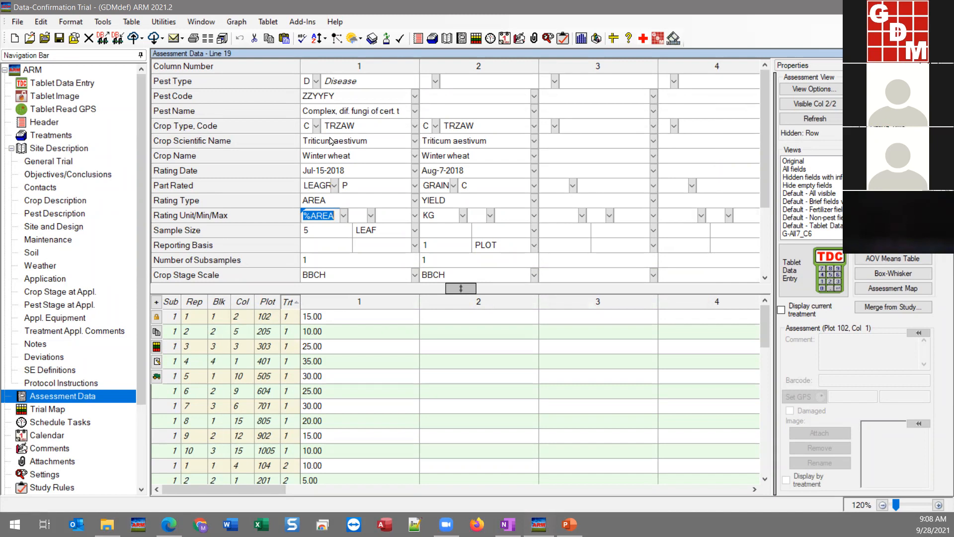
Try a rating minimum of 0 and maximum of 100 on column 1, and clear both limits.
click(355, 214)
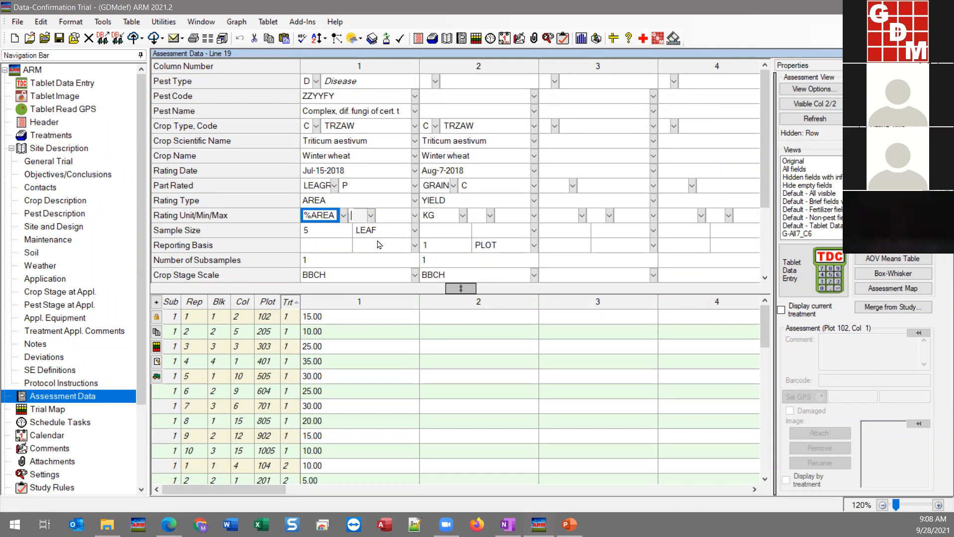
text(0)
click(394, 215)
text(100)
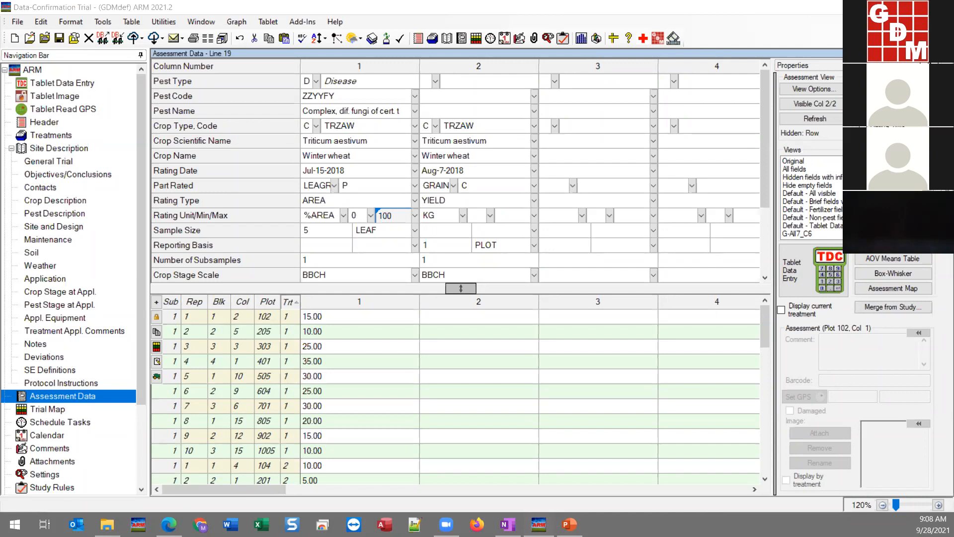
key(Tab)
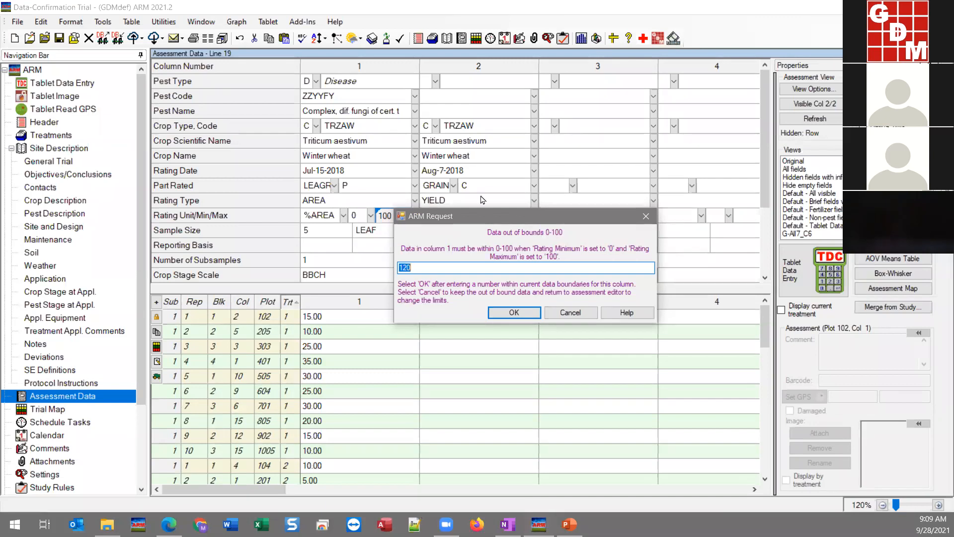
click(578, 313)
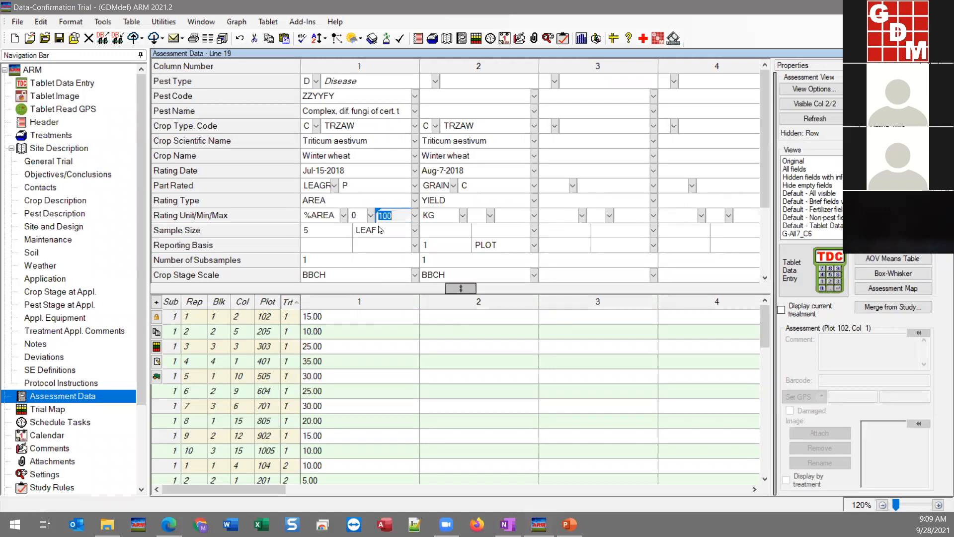
click(362, 219)
click(339, 246)
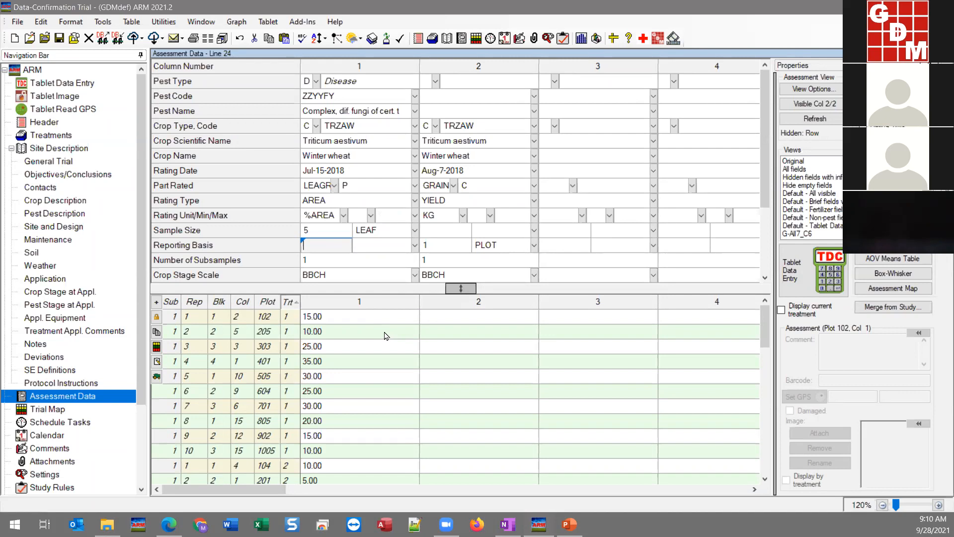
Copy all assessment values of data column 1.
click(350, 304)
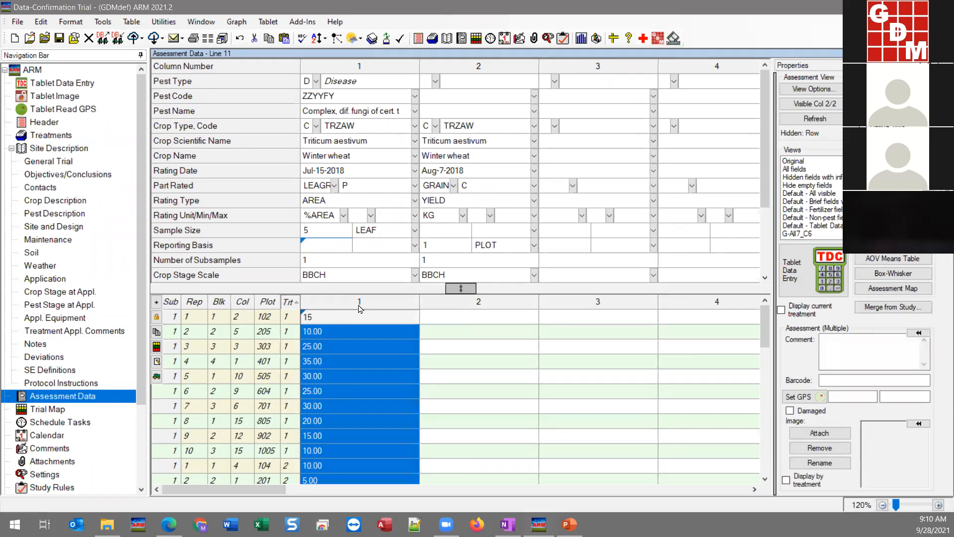
right_click(359, 308)
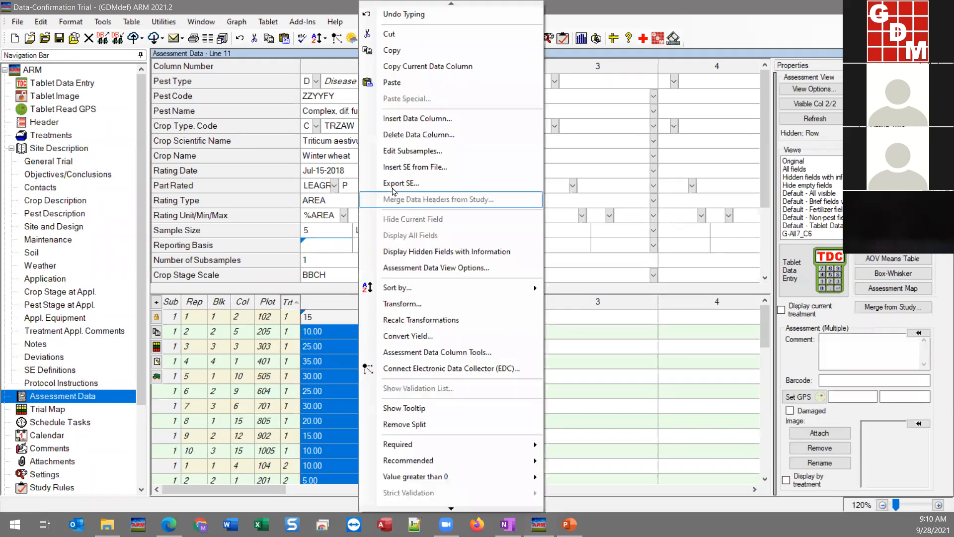
click(410, 53)
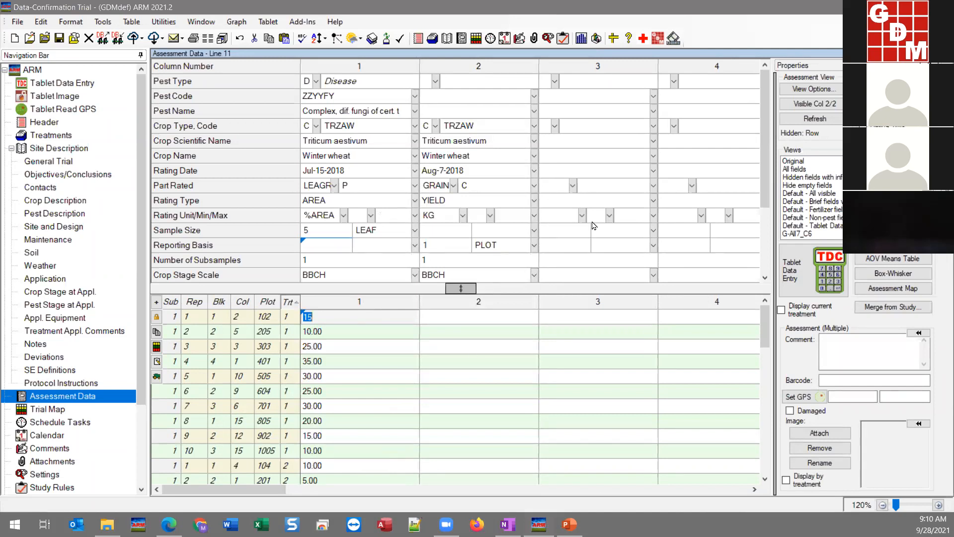
Set the rating unit of the empty data column 3 to %, with its default limits of 0 and 100.
click(557, 216)
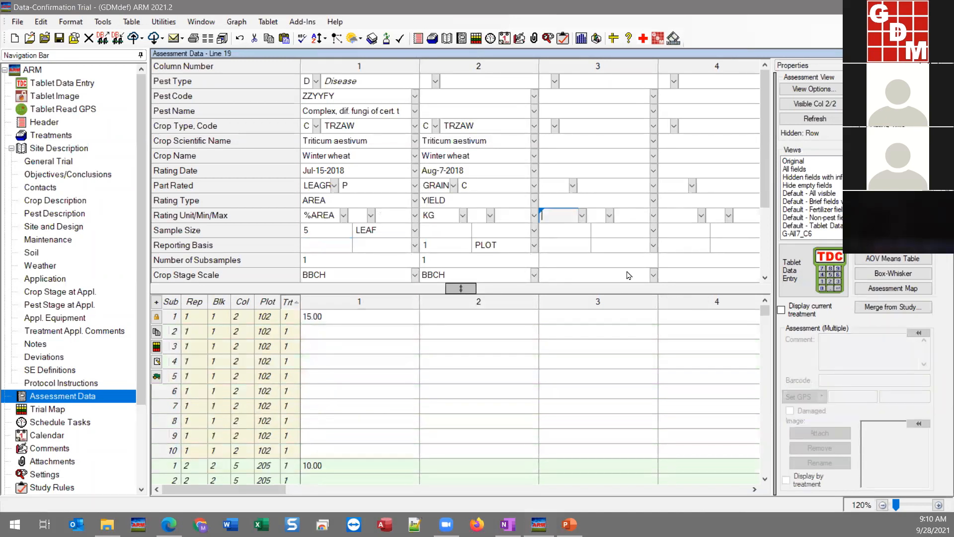
text(%)
key(Tab)
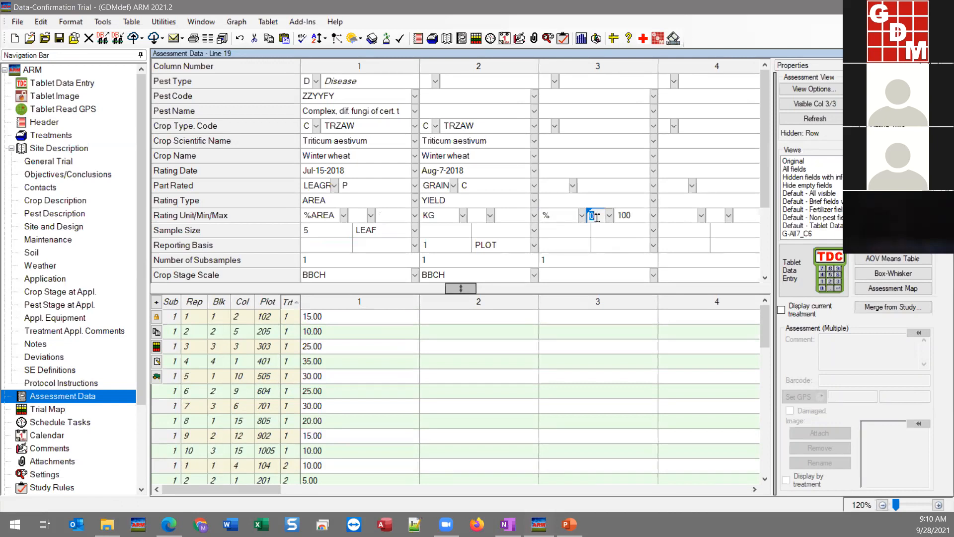
Paste the copied column 1 values into data column 3, starting at plot 102.
click(577, 319)
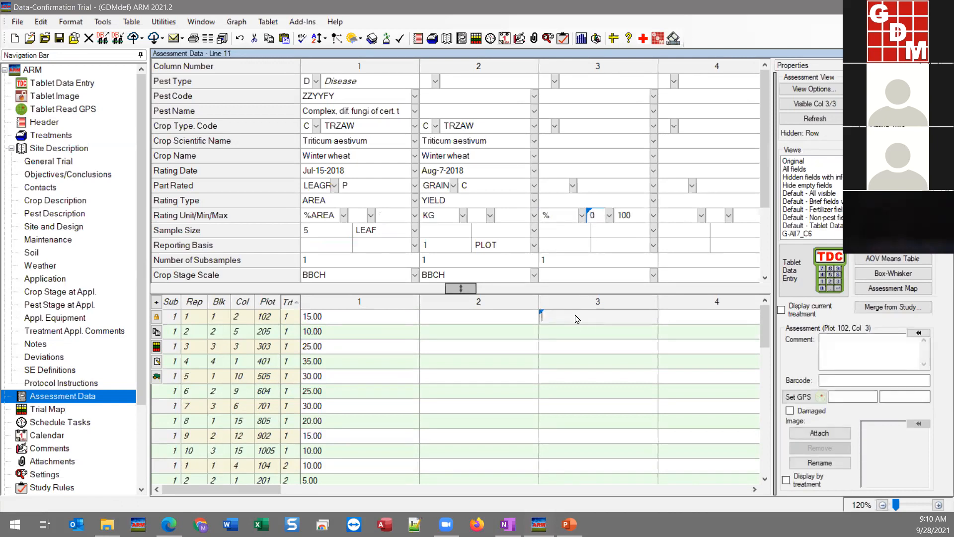
right_click(576, 318)
click(594, 422)
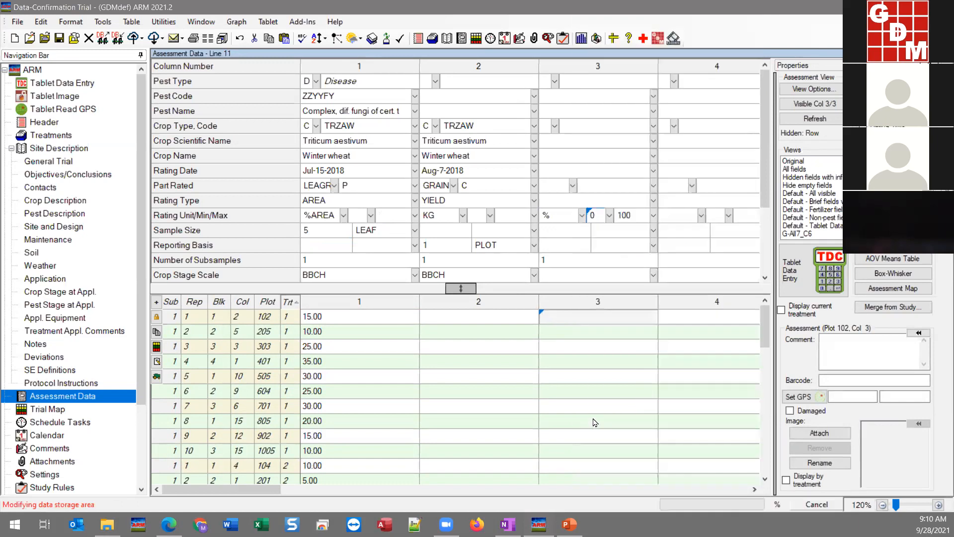
click(487, 366)
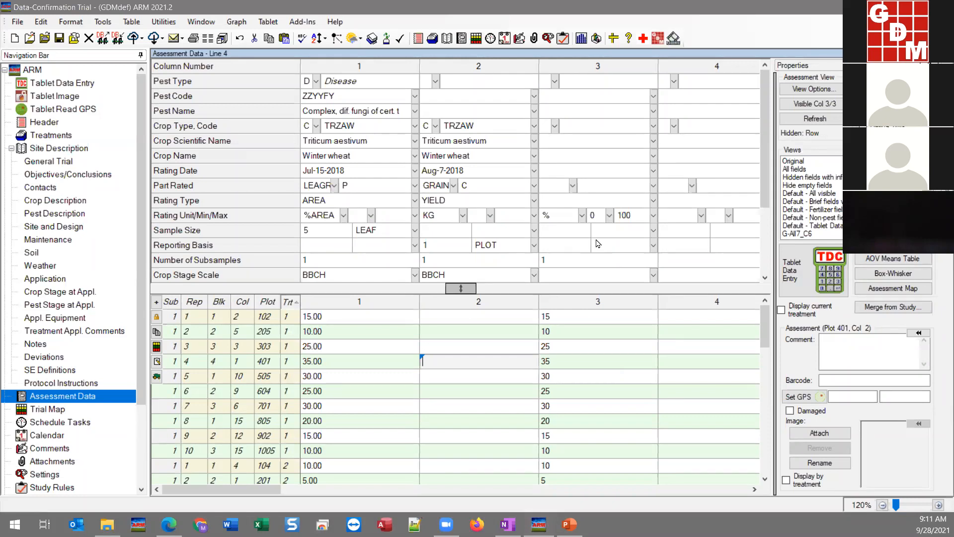
Save the trial and run the trial validation to review its messages.
click(59, 39)
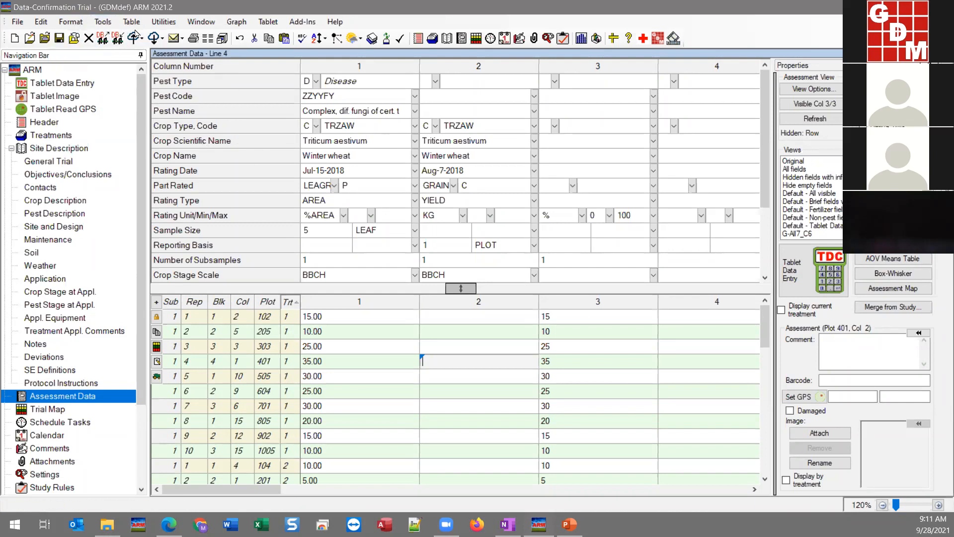
click(400, 38)
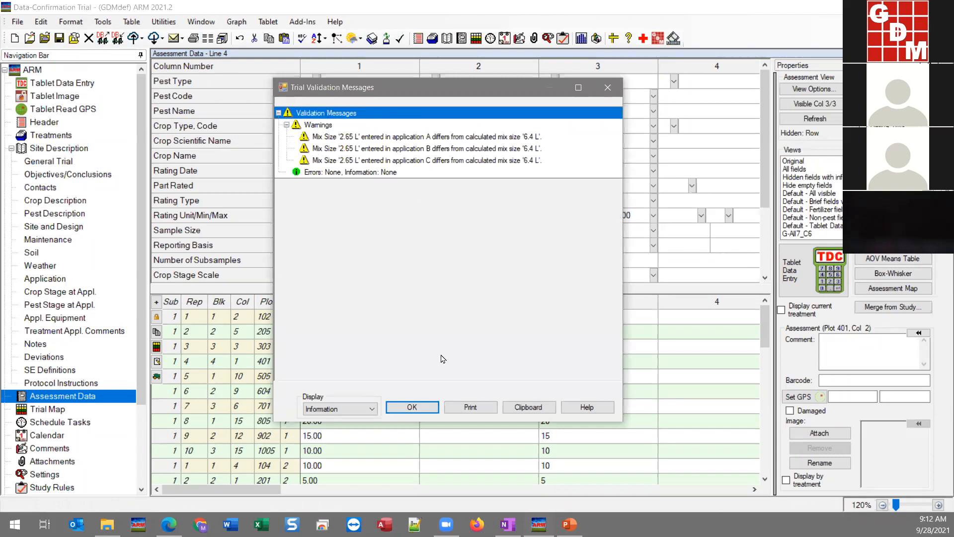
click(431, 409)
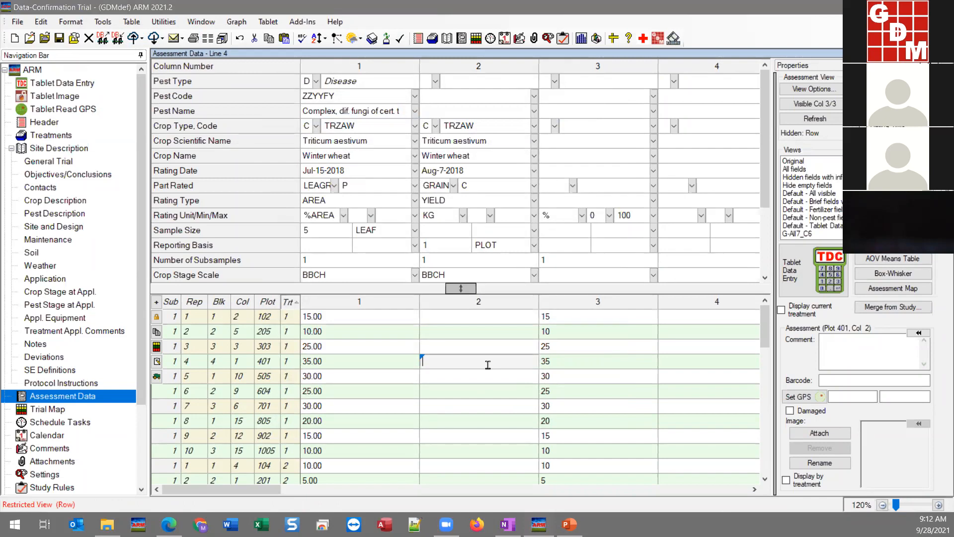
Delete data column 3 from the assessment data.
click(571, 332)
right_click(571, 332)
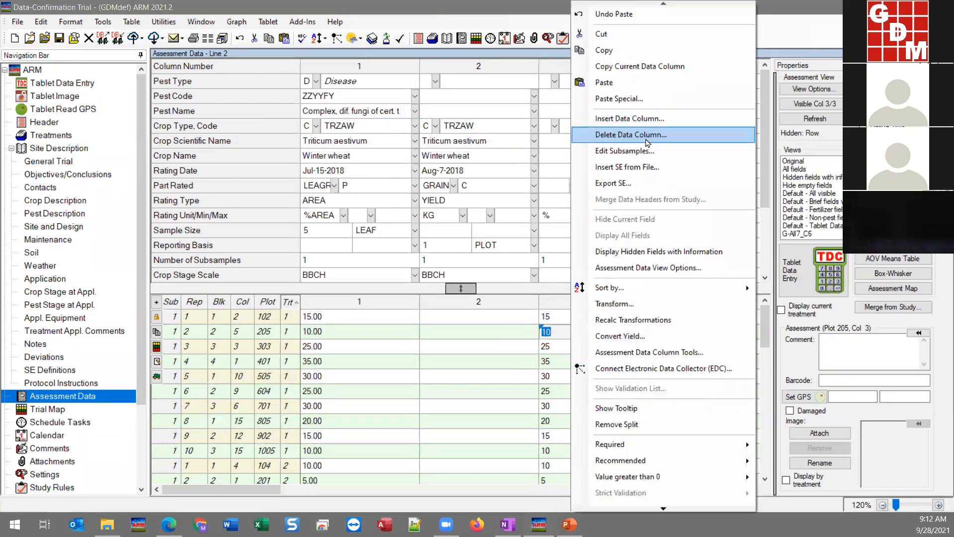
click(638, 134)
click(426, 288)
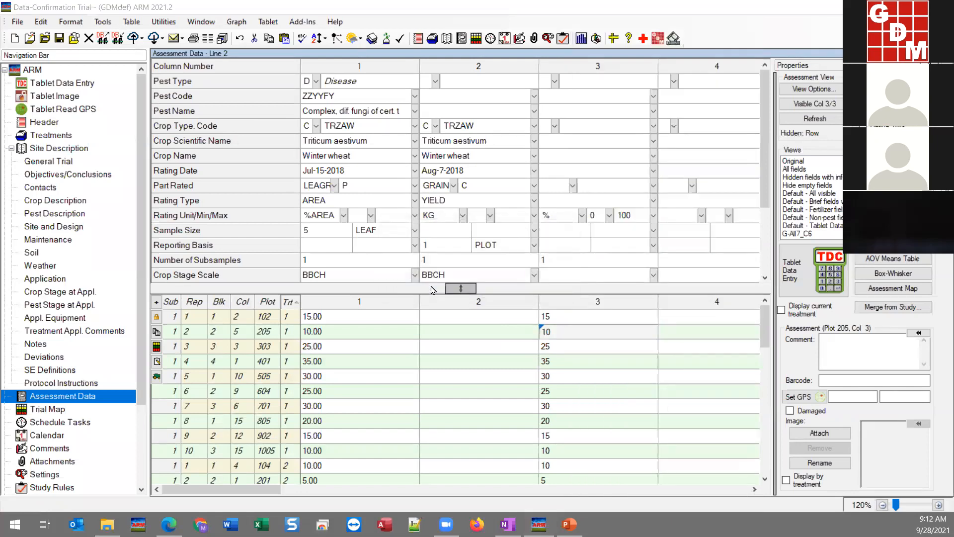
click(459, 306)
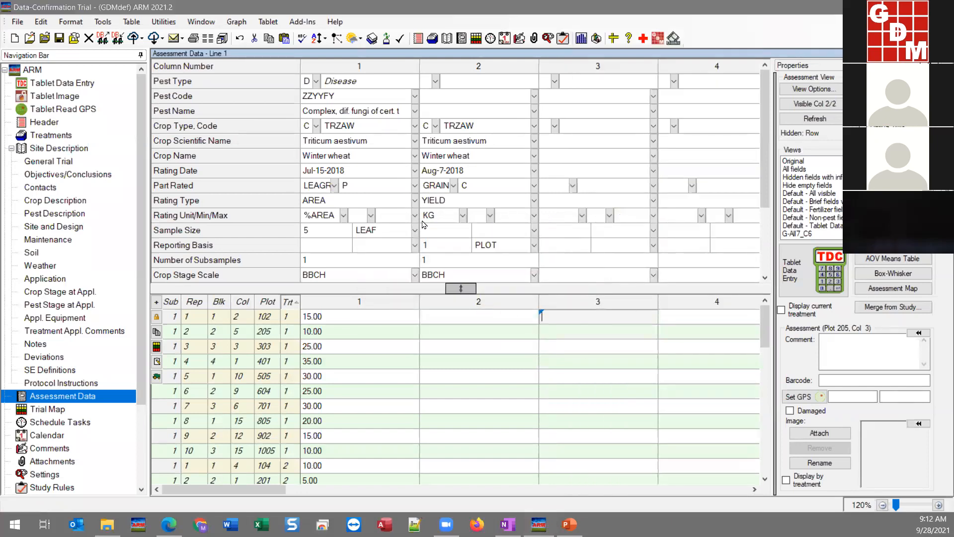
Save the trial and select plot 102's value in column 1.
click(374, 338)
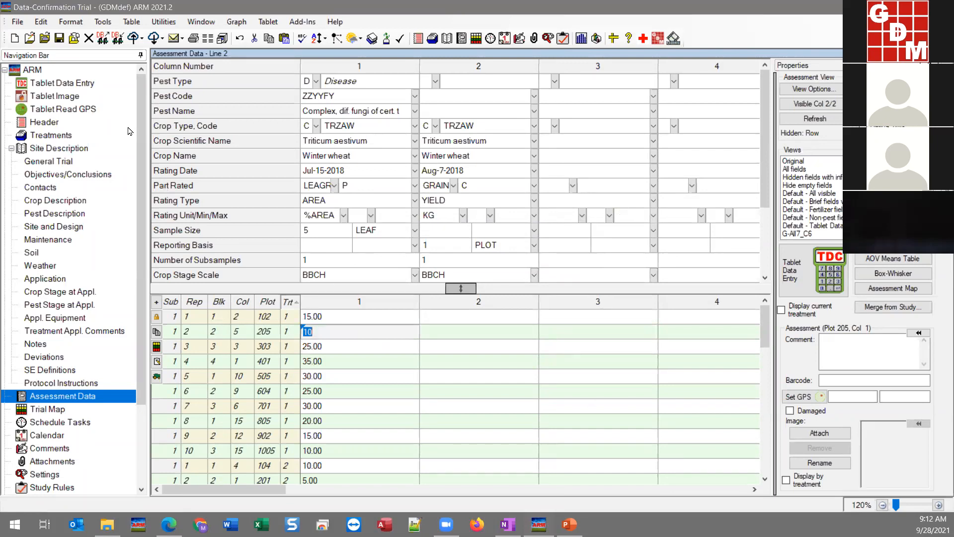
click(57, 42)
click(388, 318)
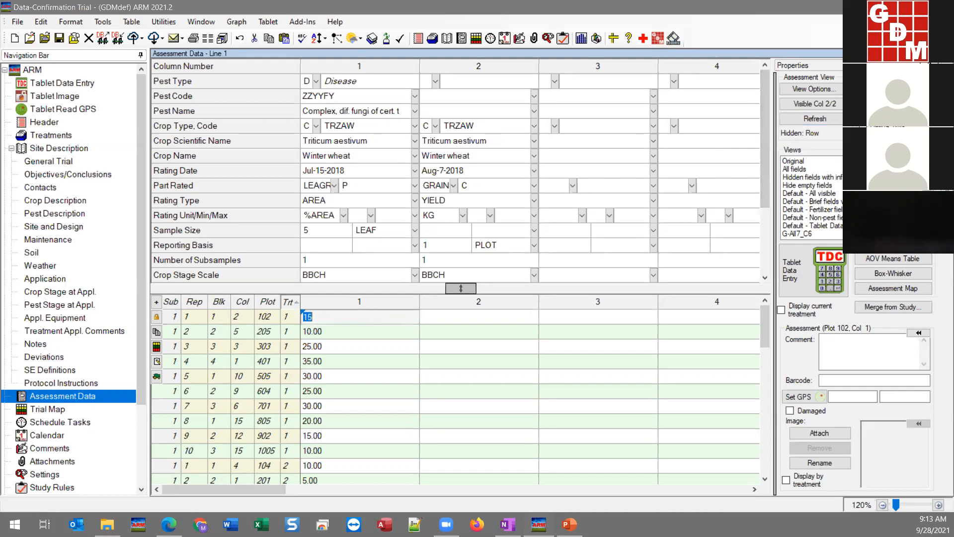
Hide the assessment properties and show them again.
click(805, 70)
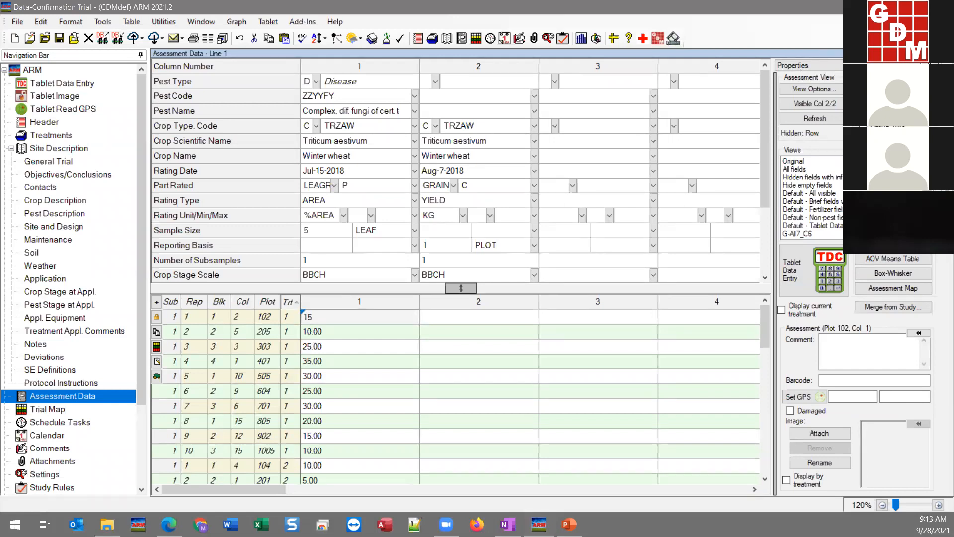
click(943, 65)
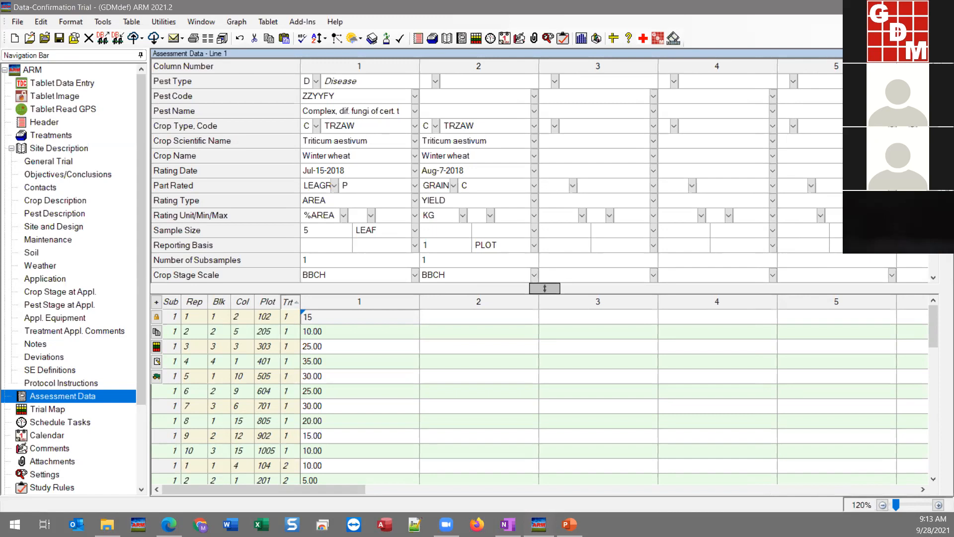
key(F3)
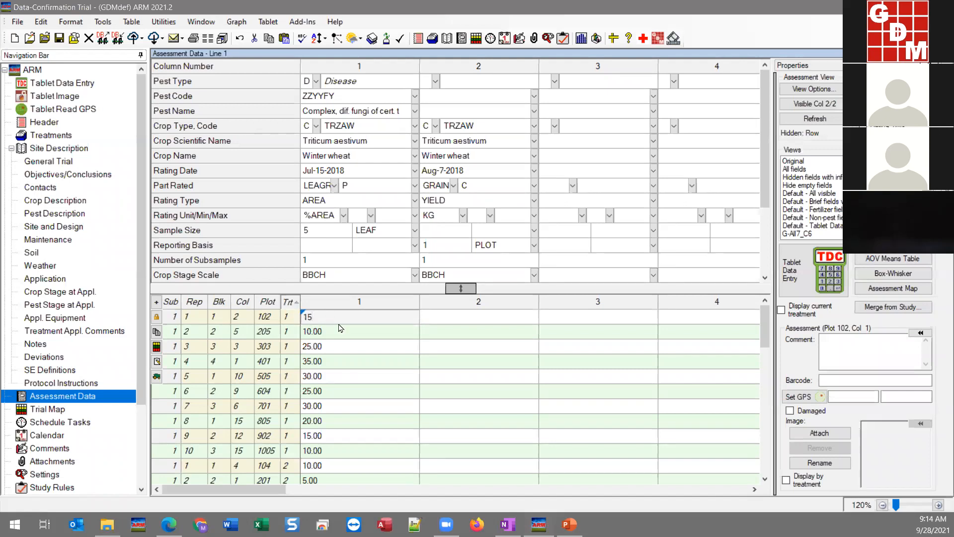
Display the assessment map for data column 1.
click(886, 292)
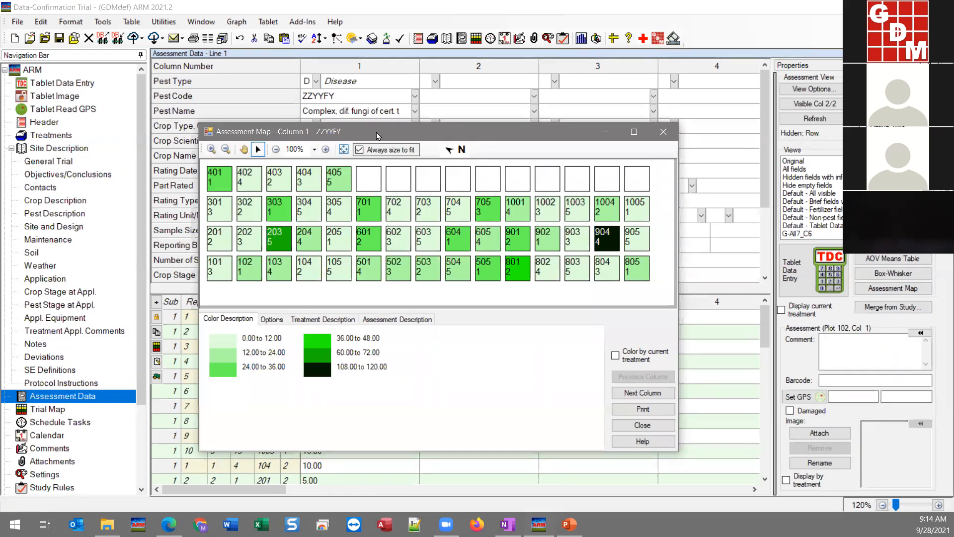
Show the assessment map at true scale and enlarge and reposition its window so all plots and the data remain visible.
drag(365, 130, 523, 119)
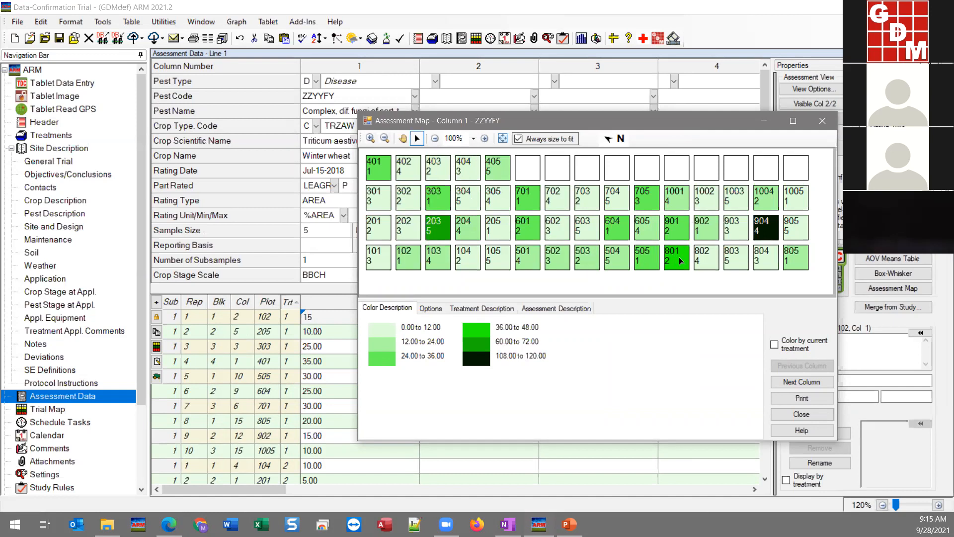
click(428, 309)
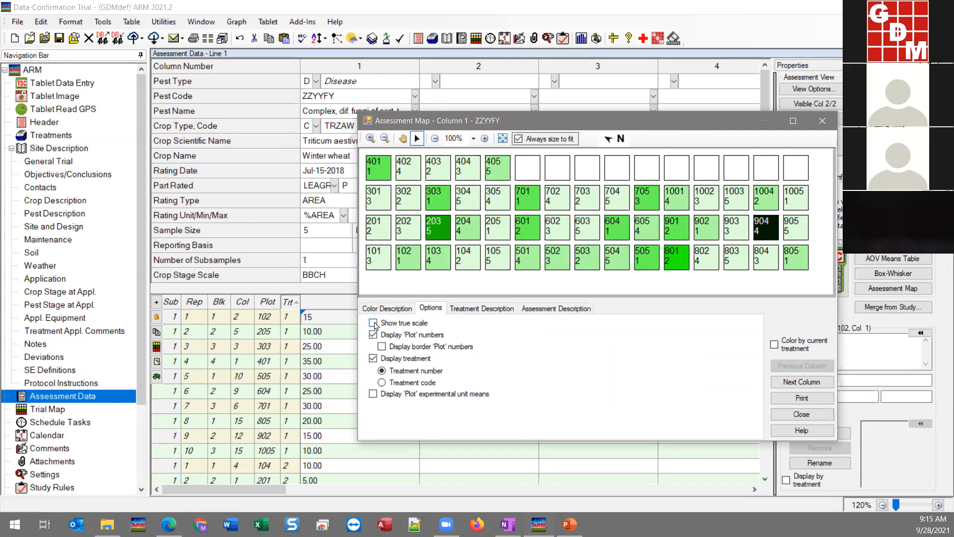
click(403, 323)
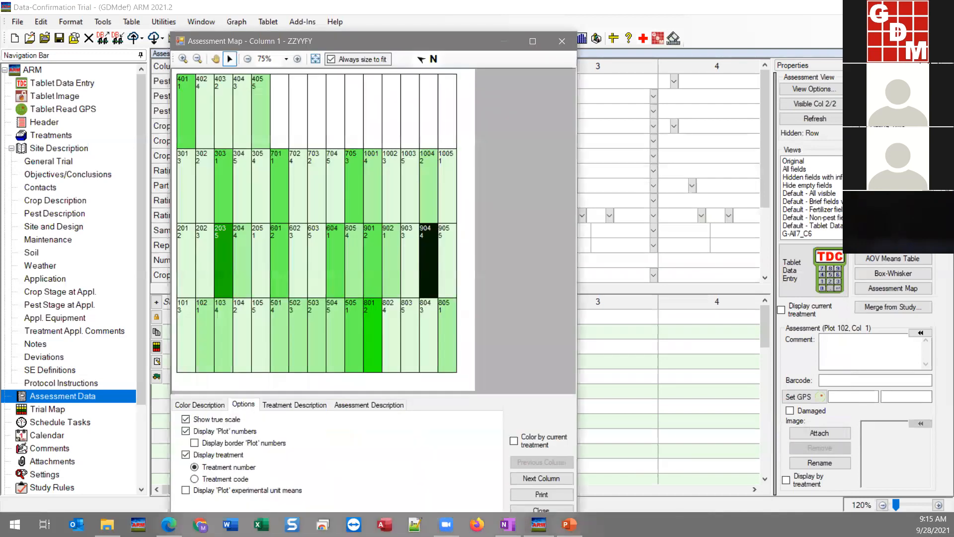
drag(335, 36, 336, 95)
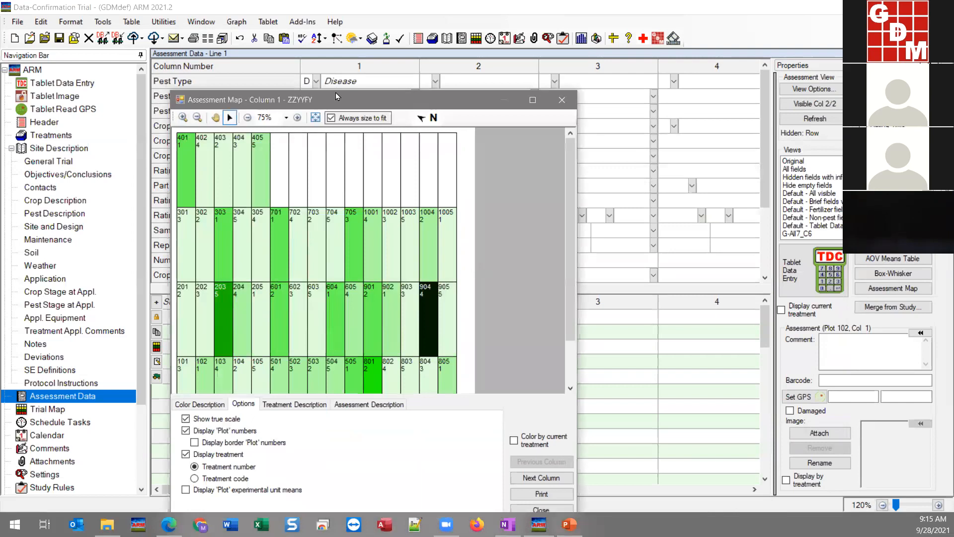
drag(335, 93, 340, 10)
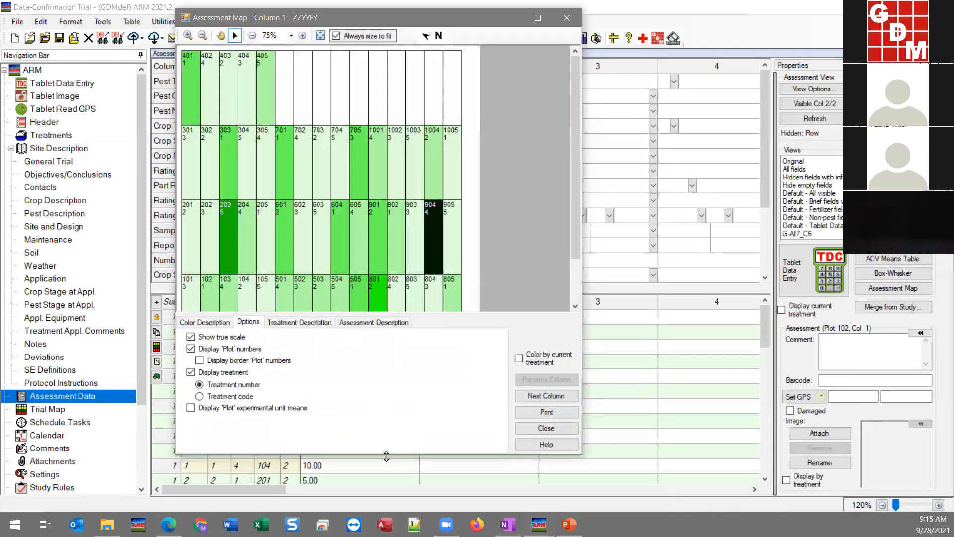
drag(386, 456, 385, 505)
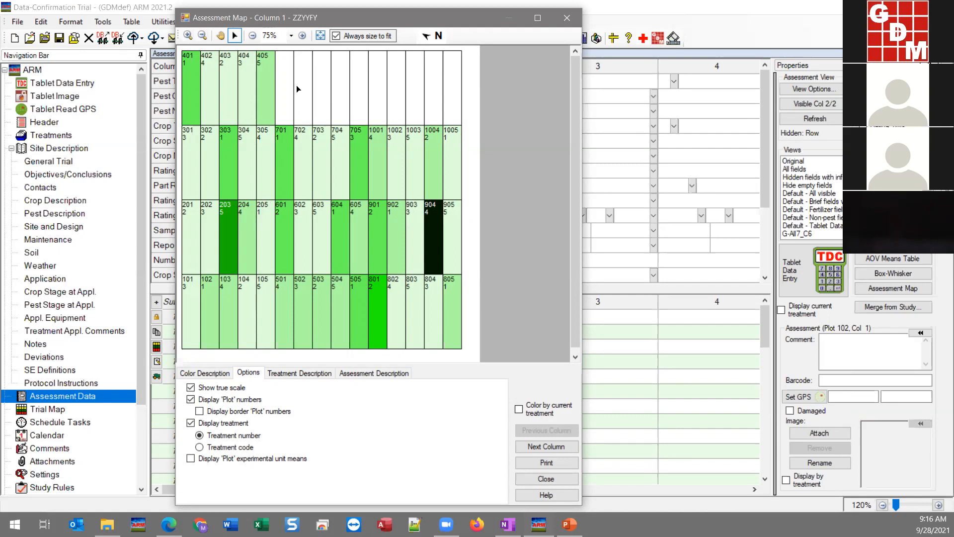
drag(299, 18, 477, 18)
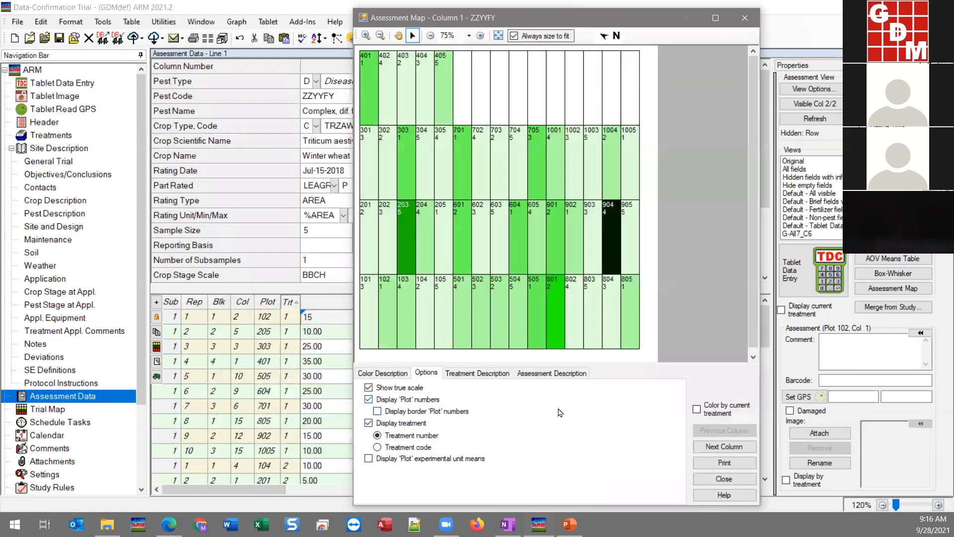
View the assessment map for column 2, return to column 1 and display the color description.
click(724, 447)
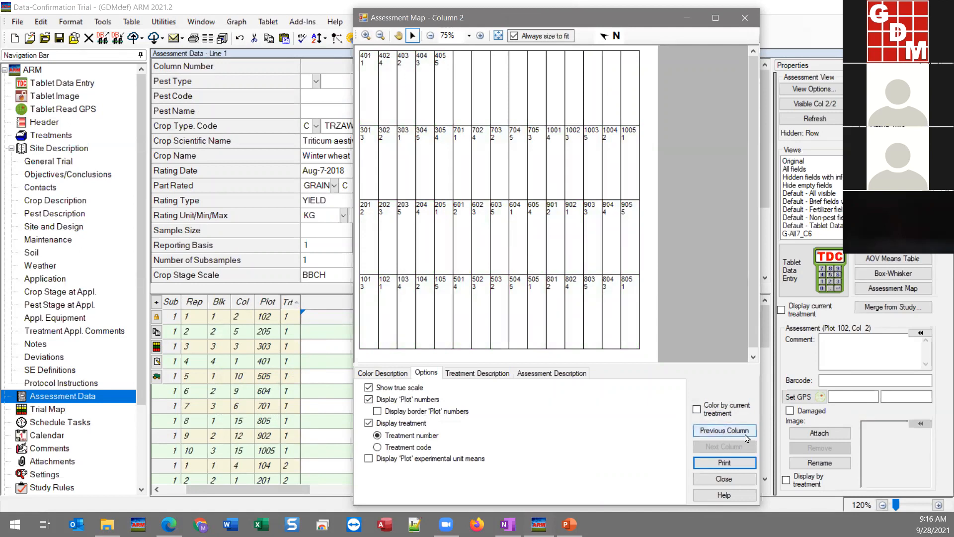
click(744, 436)
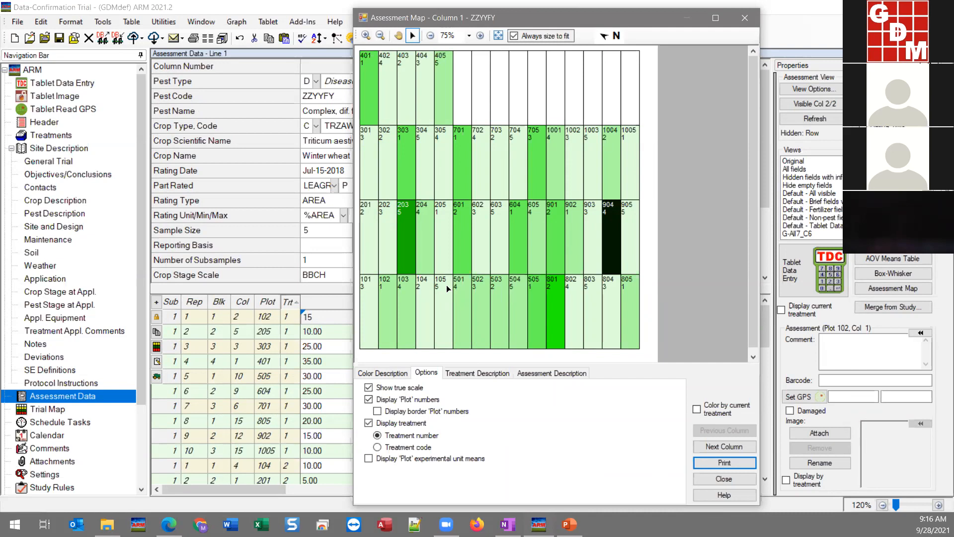
click(365, 378)
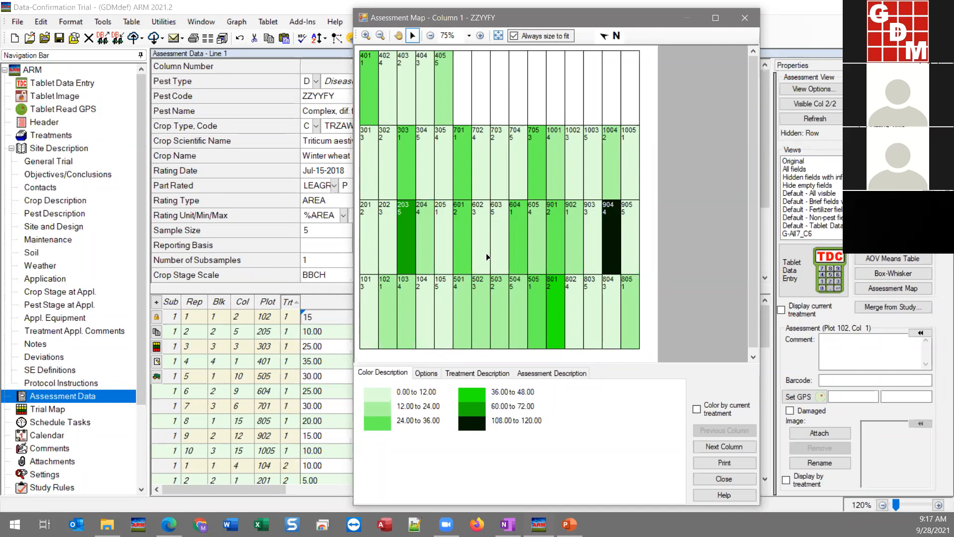
Color the map by current treatment, inspect treatments 1, 3, 4, 2 and 5, restore coloring for all treatments and close the map.
click(722, 410)
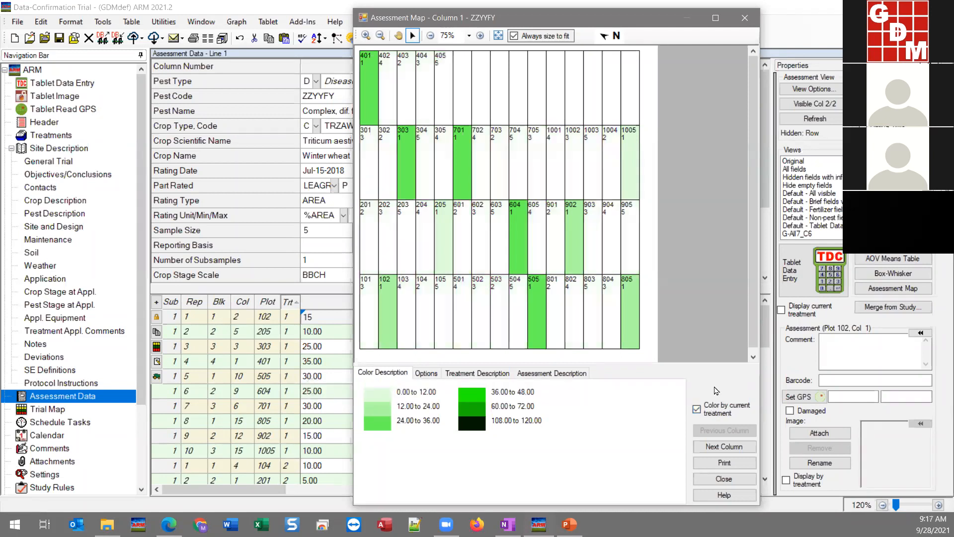
click(370, 308)
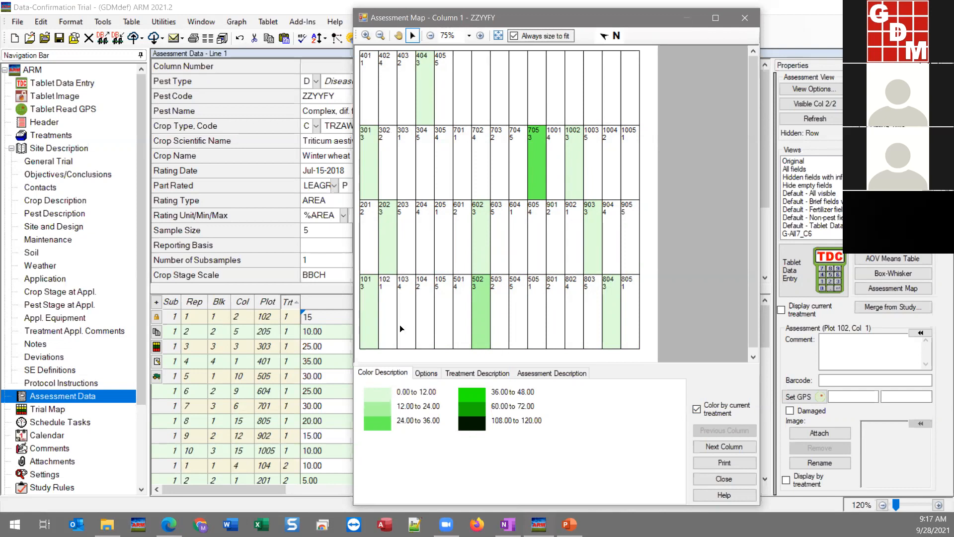
click(391, 300)
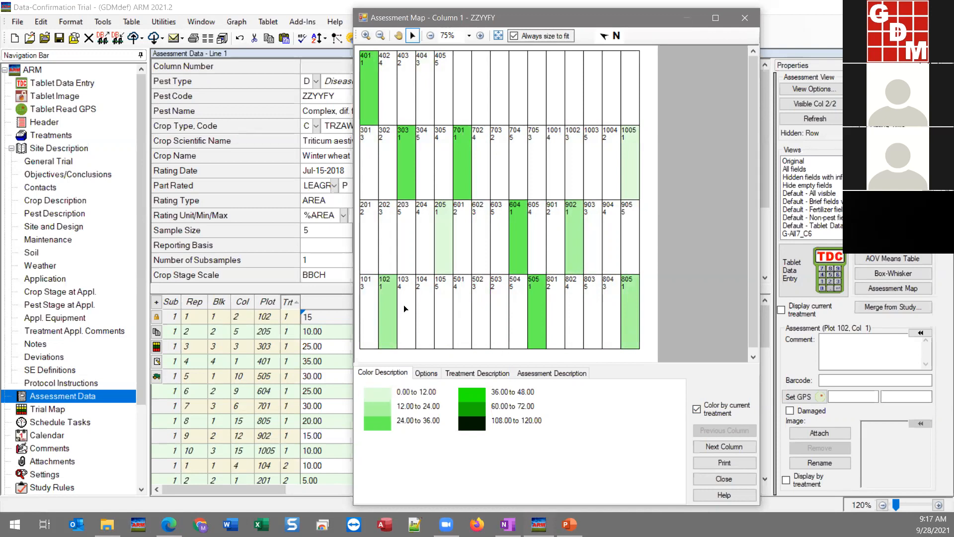
click(408, 306)
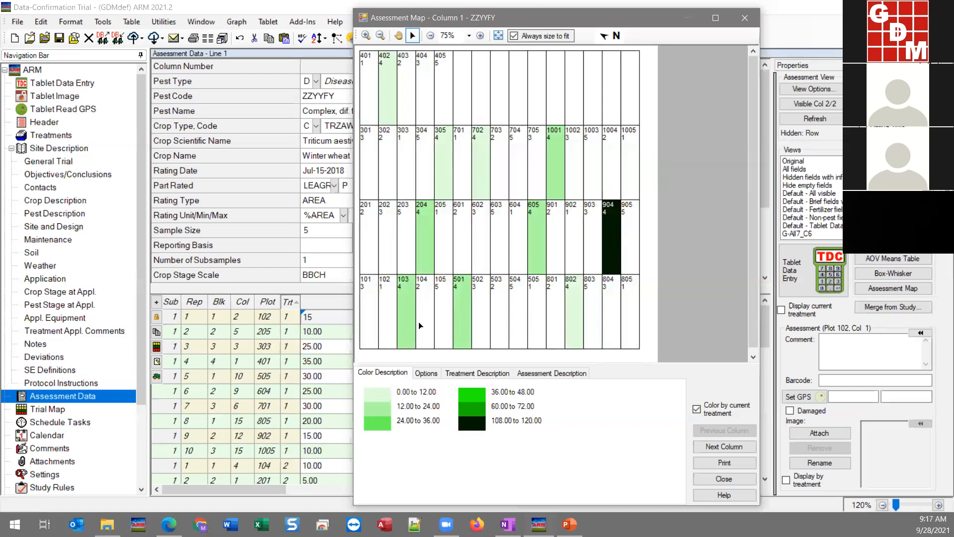
click(431, 312)
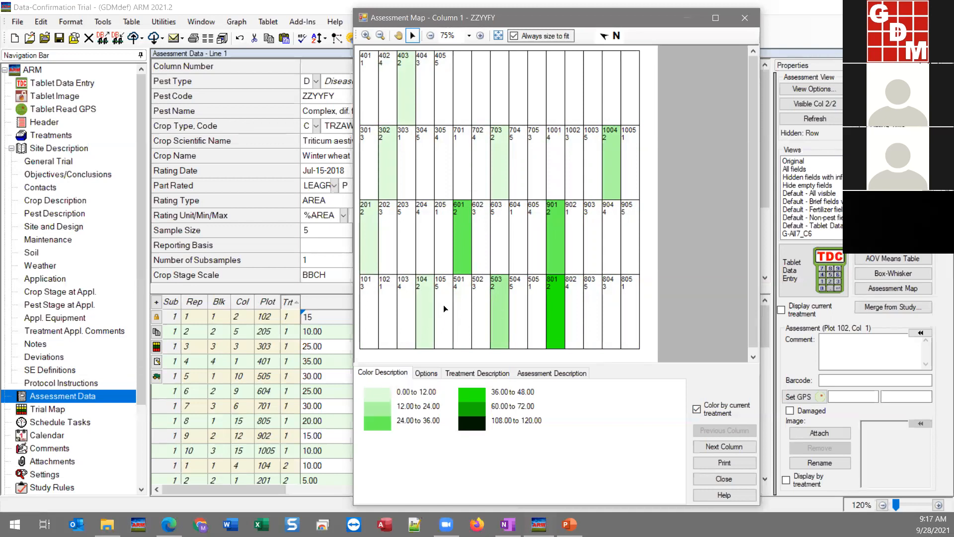
click(445, 317)
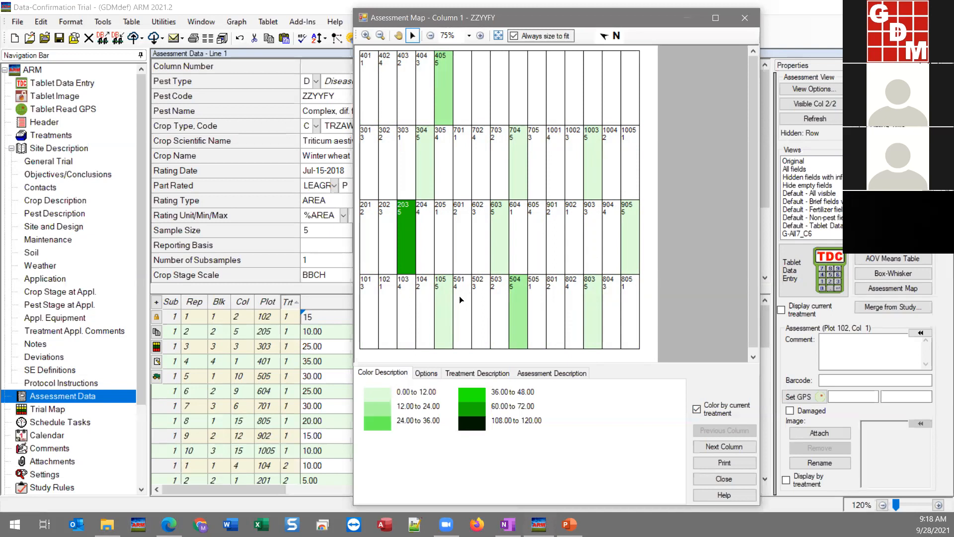
click(697, 410)
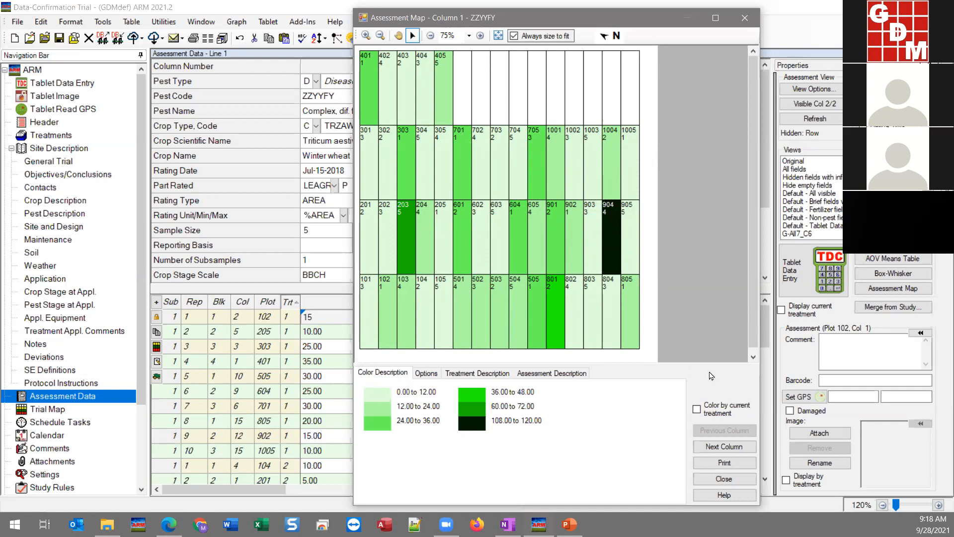
click(724, 479)
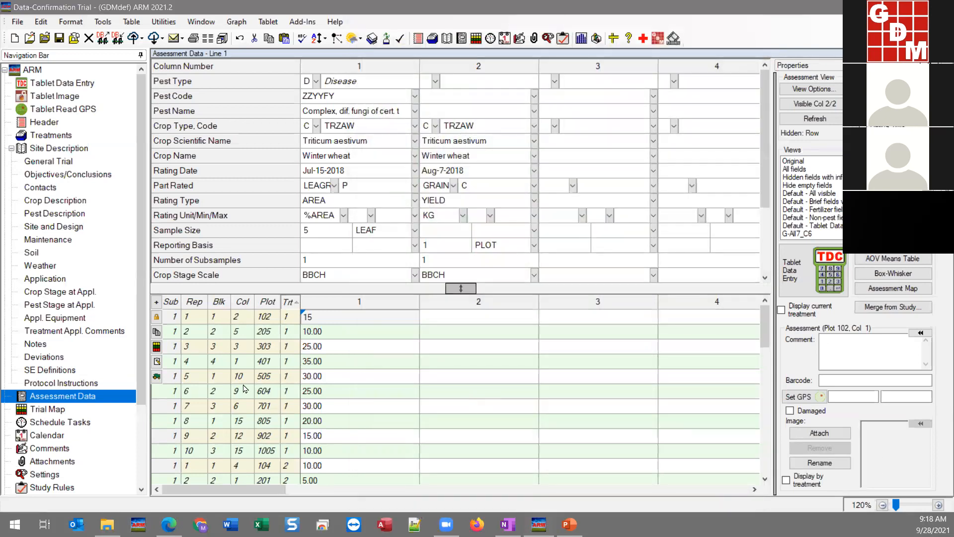
Sort the assessment data by plot number and set plot 904's value in column 1 to 20.
click(269, 302)
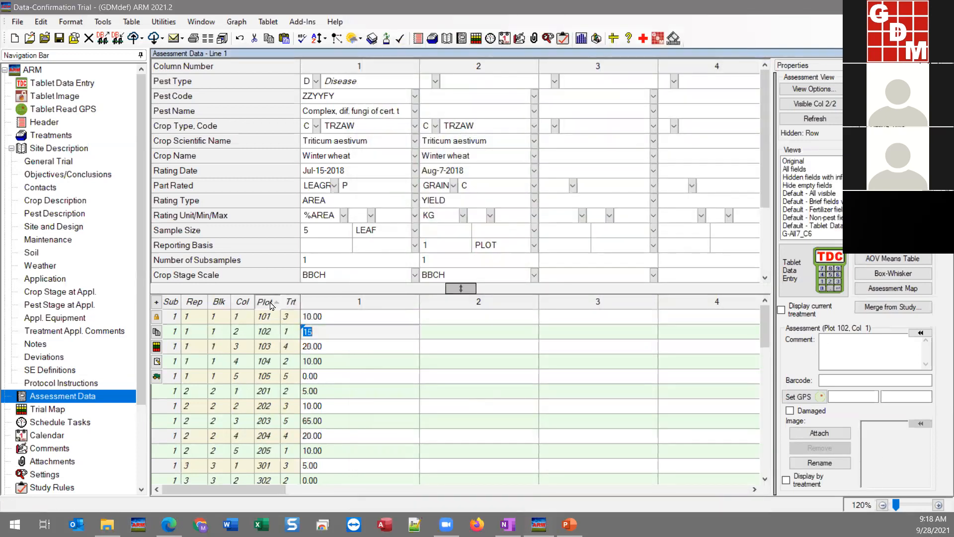
scroll(262, 406, down, 13)
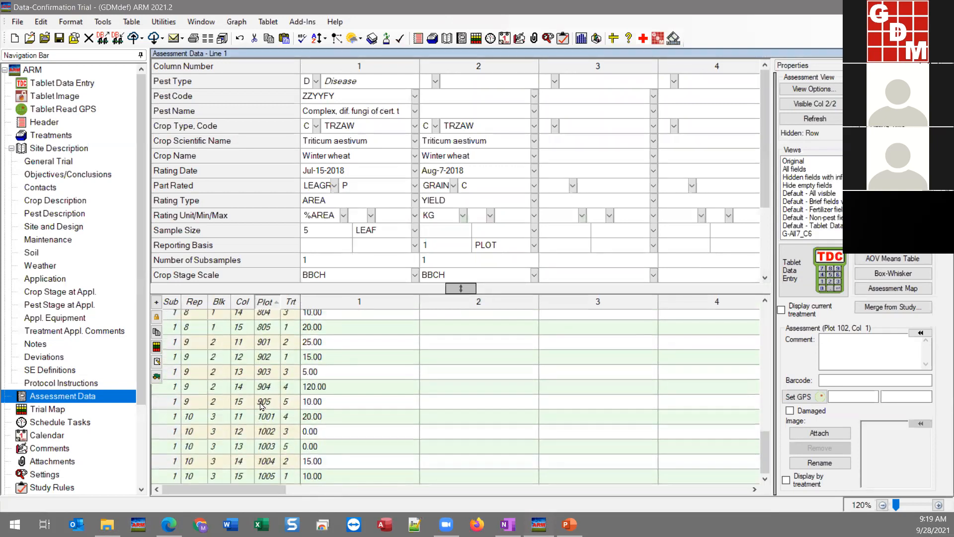
click(366, 386)
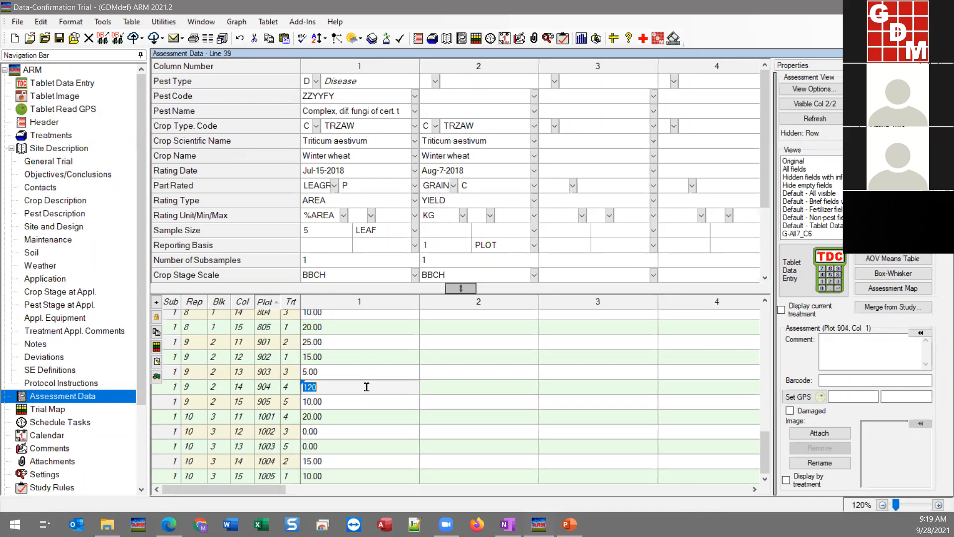
click(304, 385)
key(Delete)
key(Return)
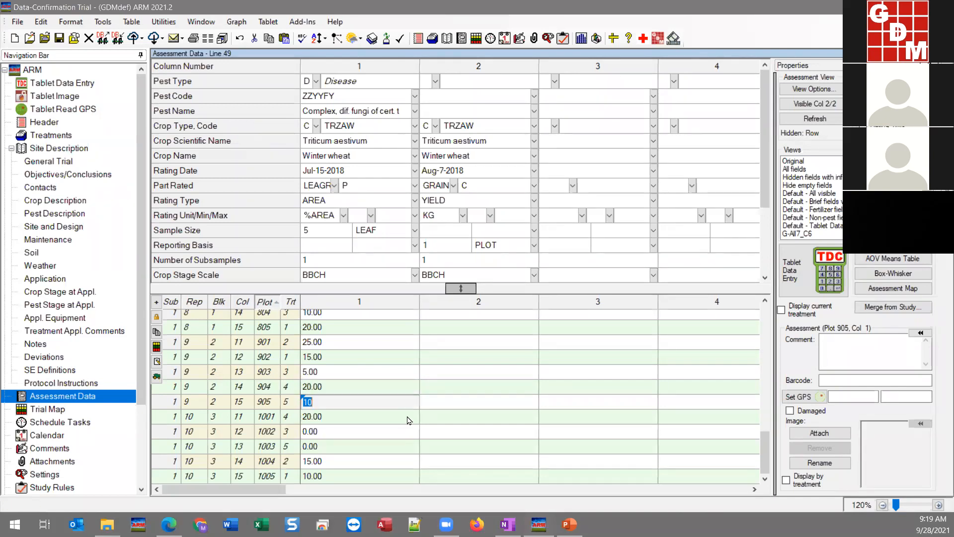
Set plot 904's value in column 1 back to 120.
key(Up)
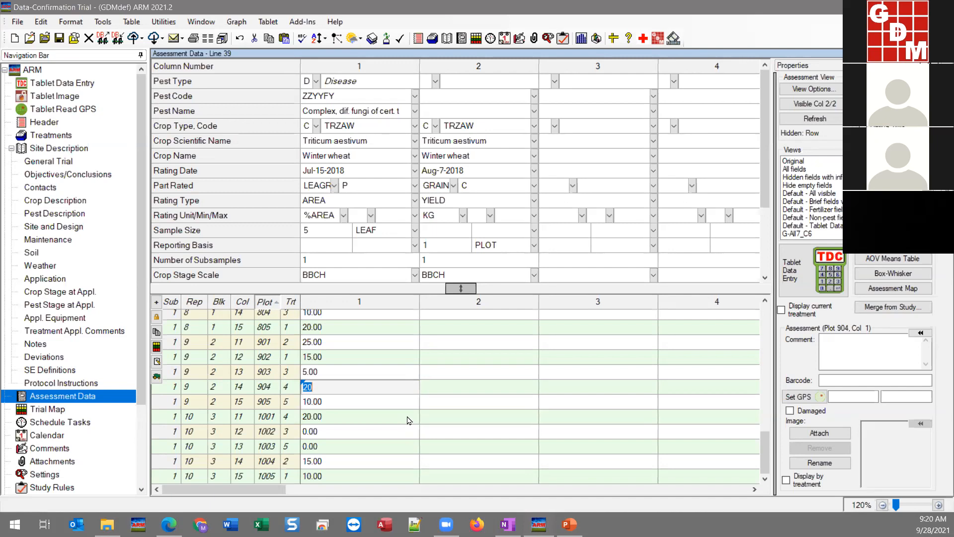
text(120)
key(Return)
key(Up)
click(364, 174)
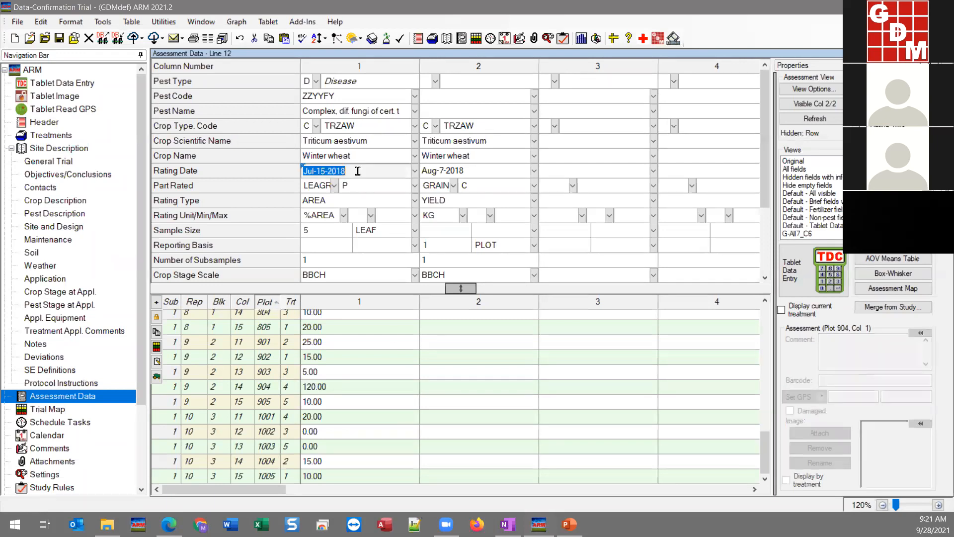
click(367, 397)
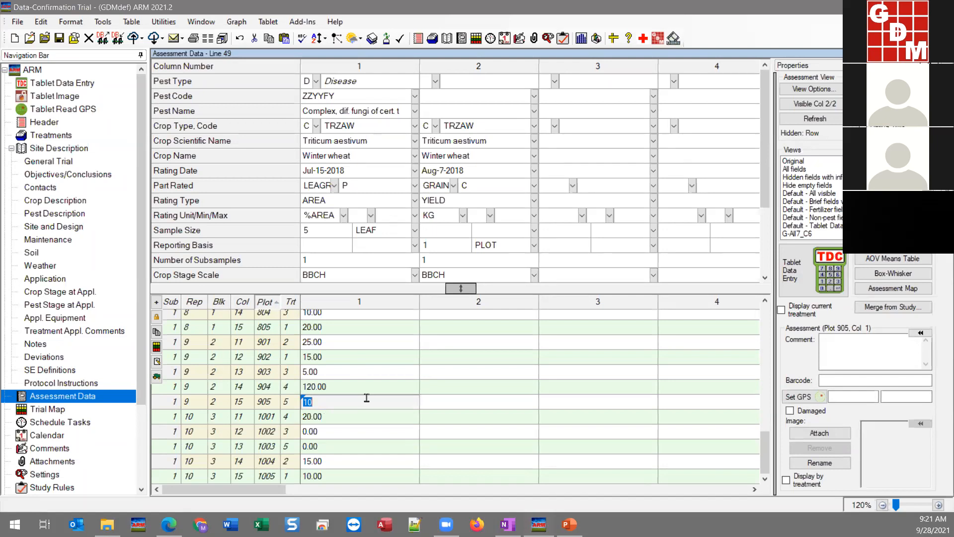
Correct plot 904's value in column 1 to 20.
click(371, 386)
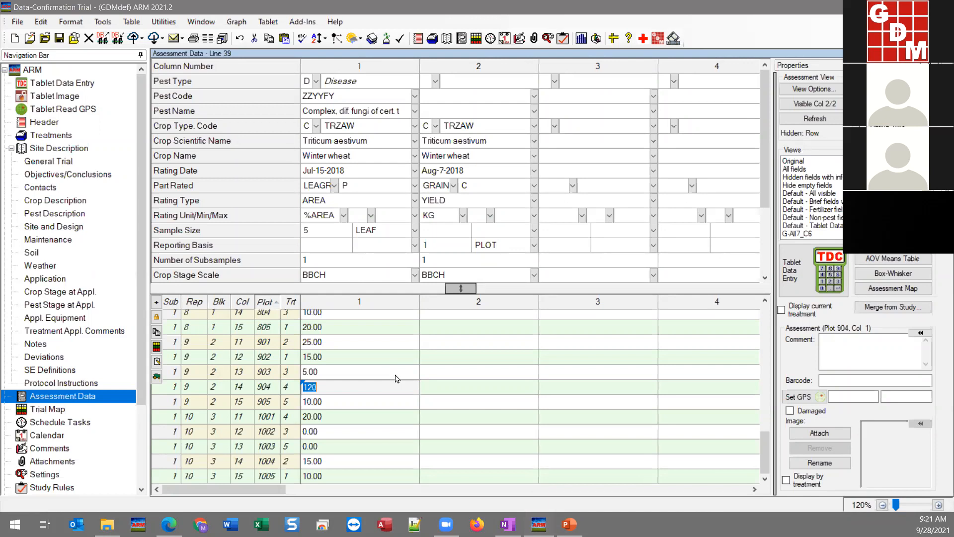
text(20)
key(Return)
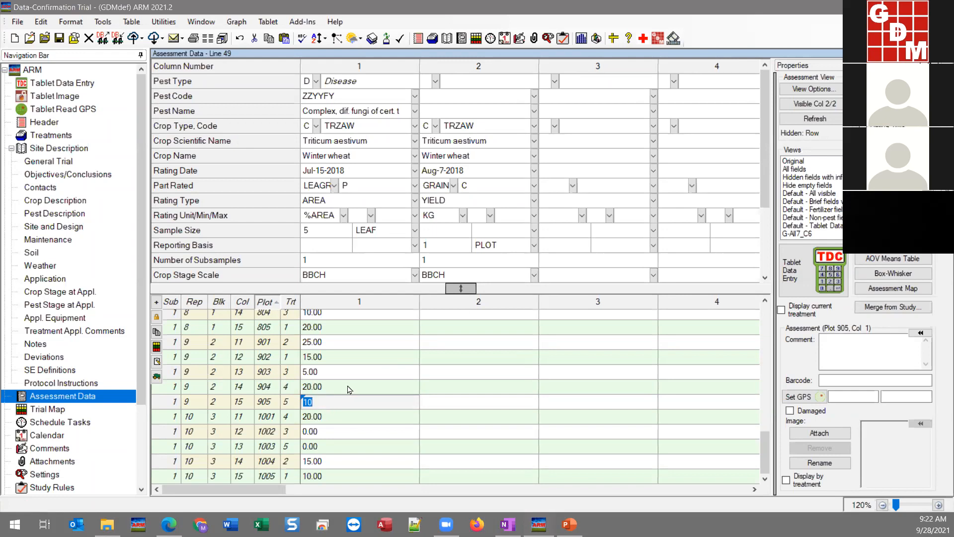
Reopen the assessment map for column 1 and zoom it out to 75% to examine all plots.
click(899, 289)
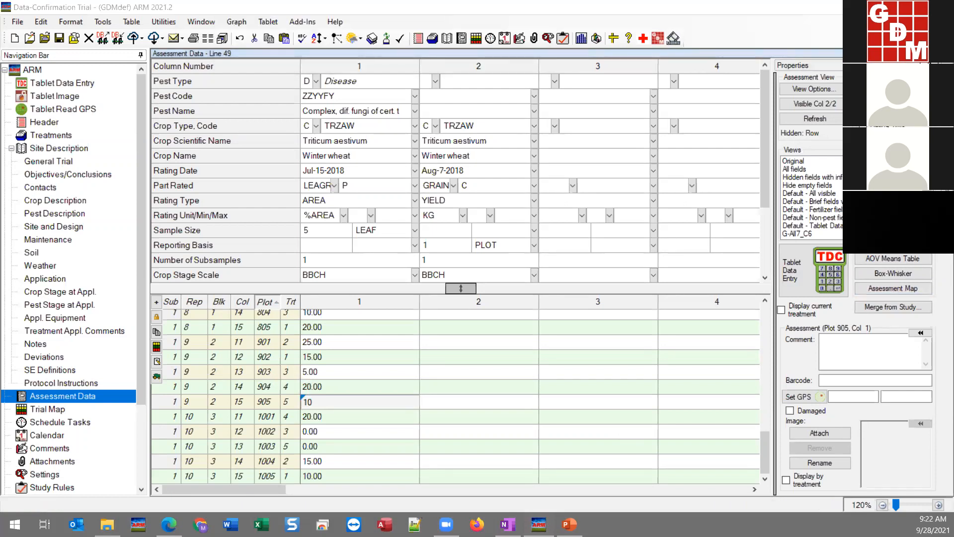
drag(315, 97, 375, 14)
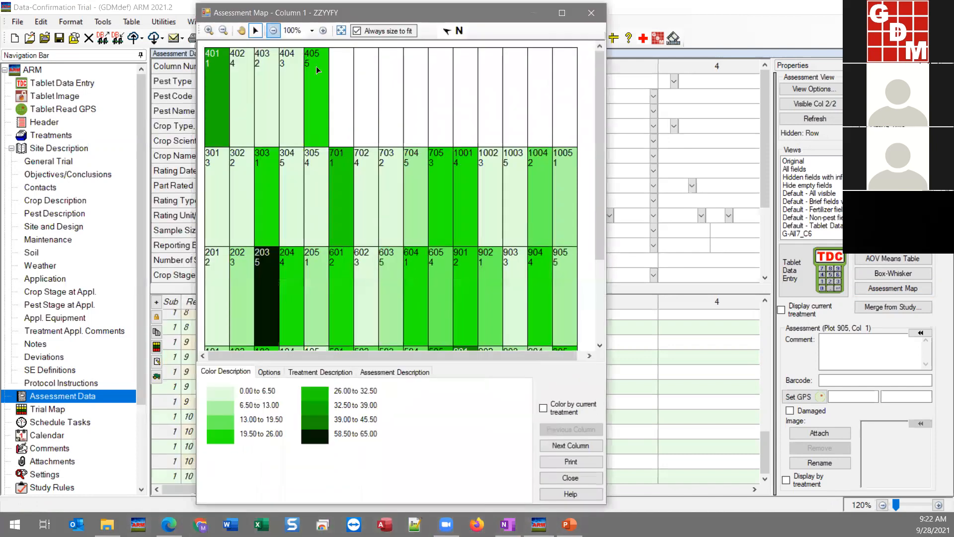
click(273, 30)
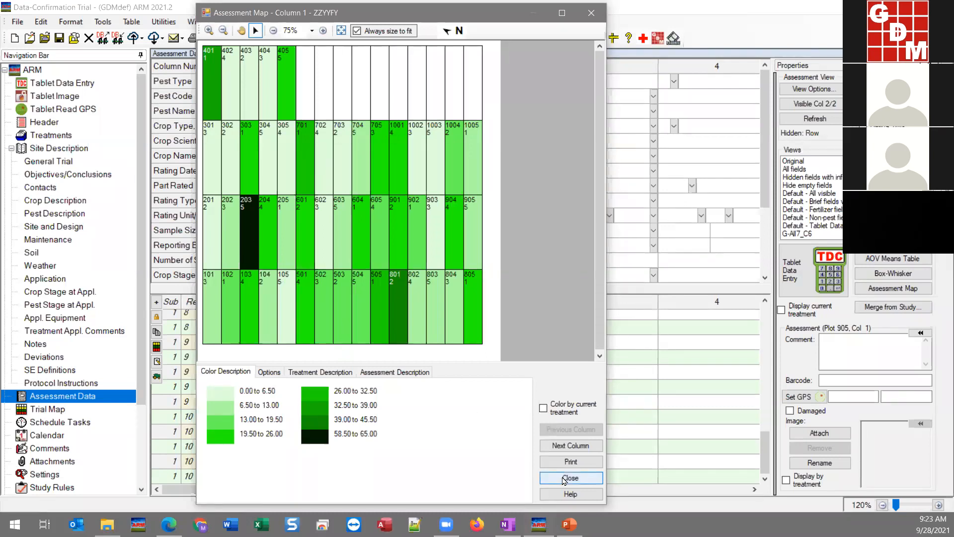
Jump from plot 203 on the assessment map to its column 1 value in the assessment data.
double_click(250, 221)
text(65)
key(Return)
click(320, 320)
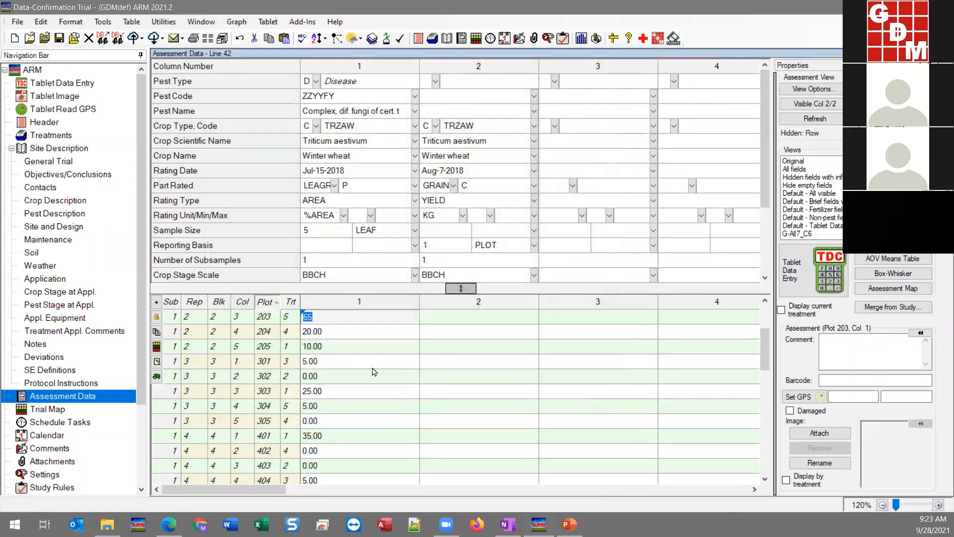
scroll(374, 372, up, 1)
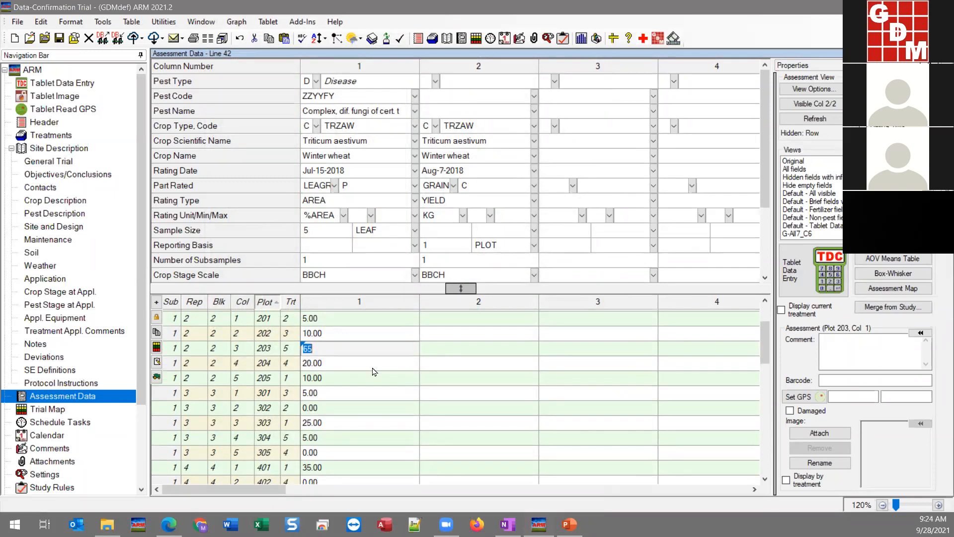
Add the comment "extreme disease;" to plot 203's assessment in column 1.
click(346, 349)
click(863, 350)
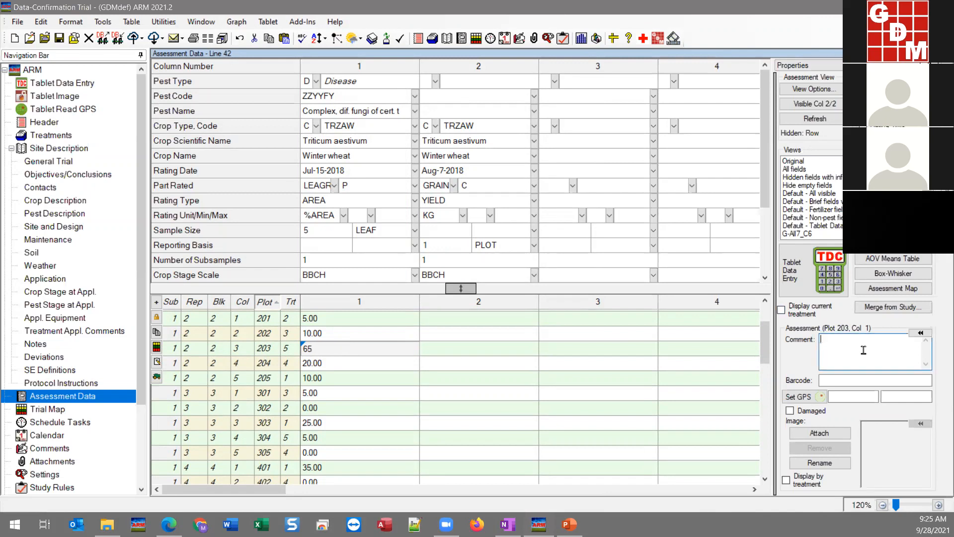
text(extreme disease;)
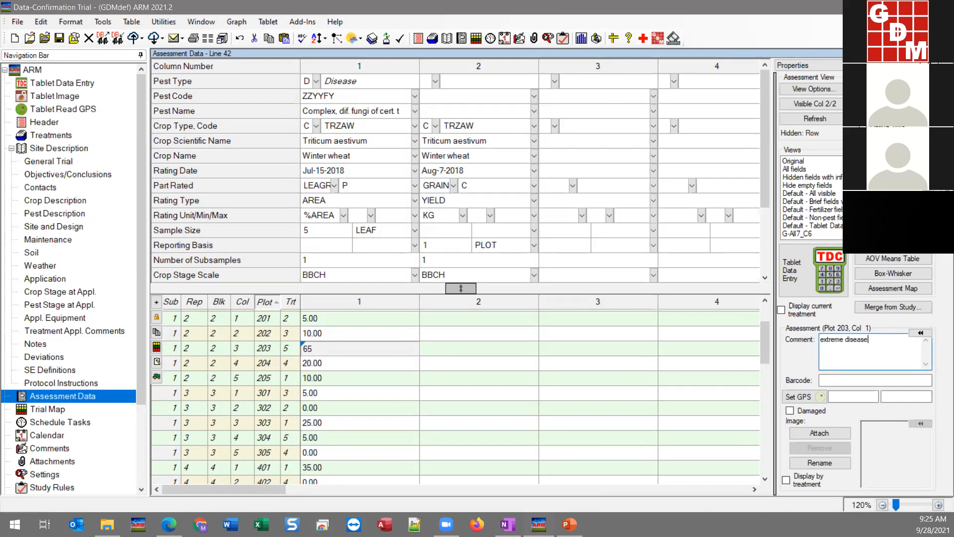
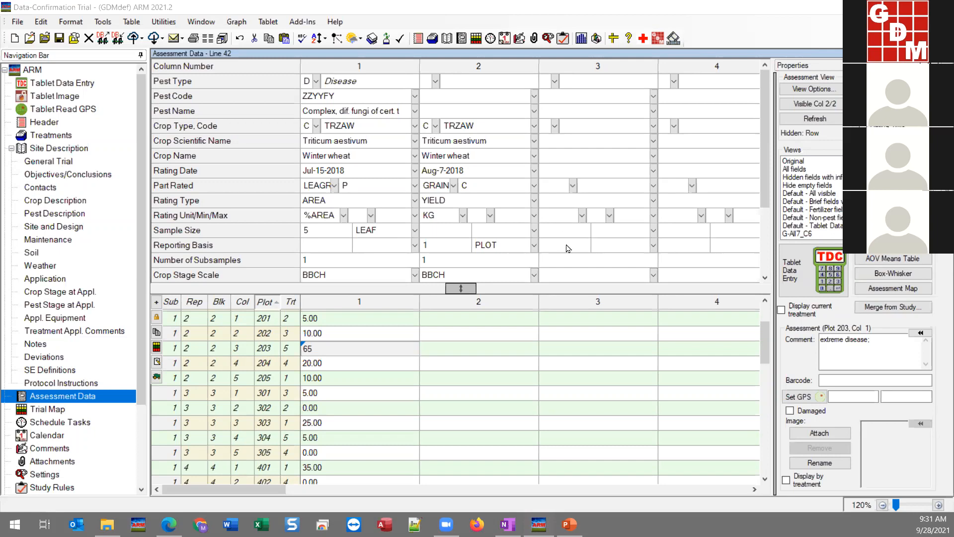
Review the column 1 assessment map, then check the comment marker and comment on plot 203's assessment.
click(892, 289)
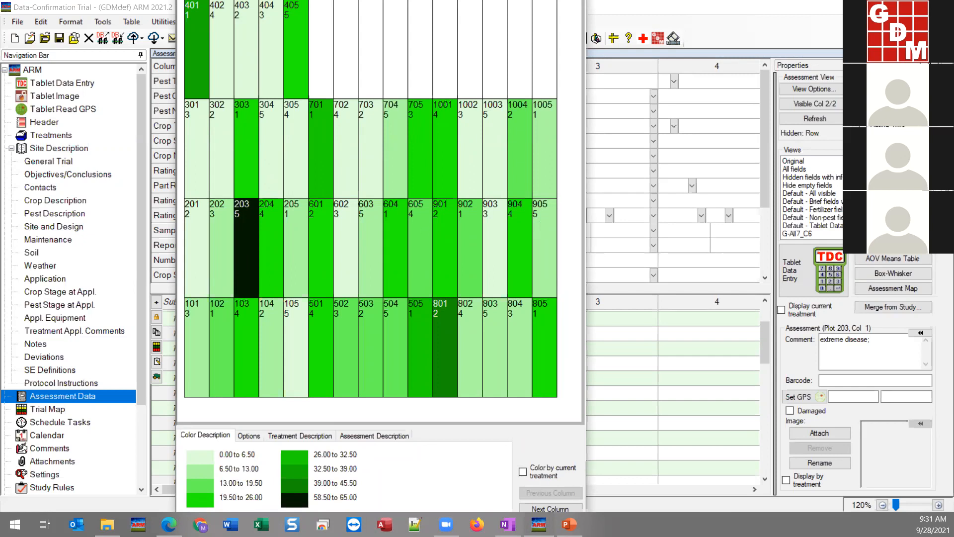
key(Escape)
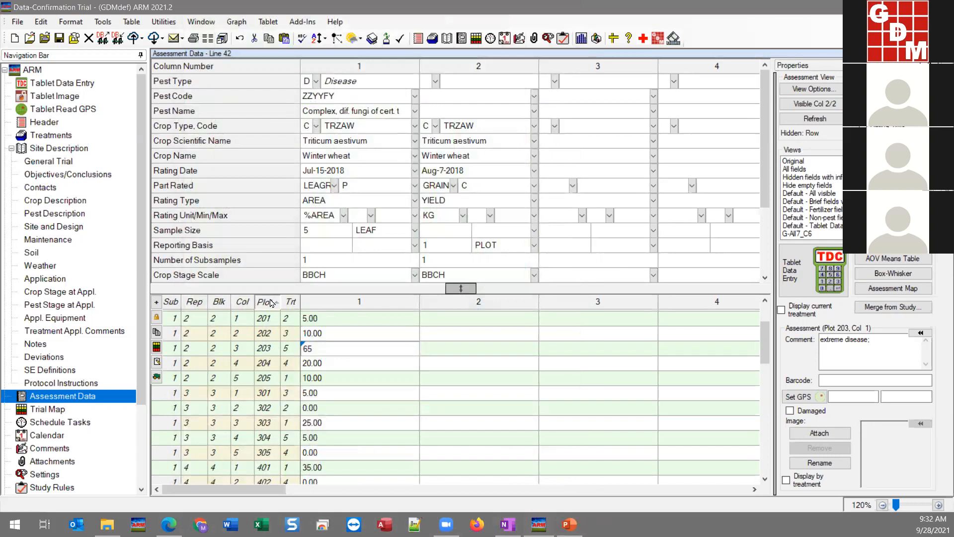
click(265, 411)
click(323, 350)
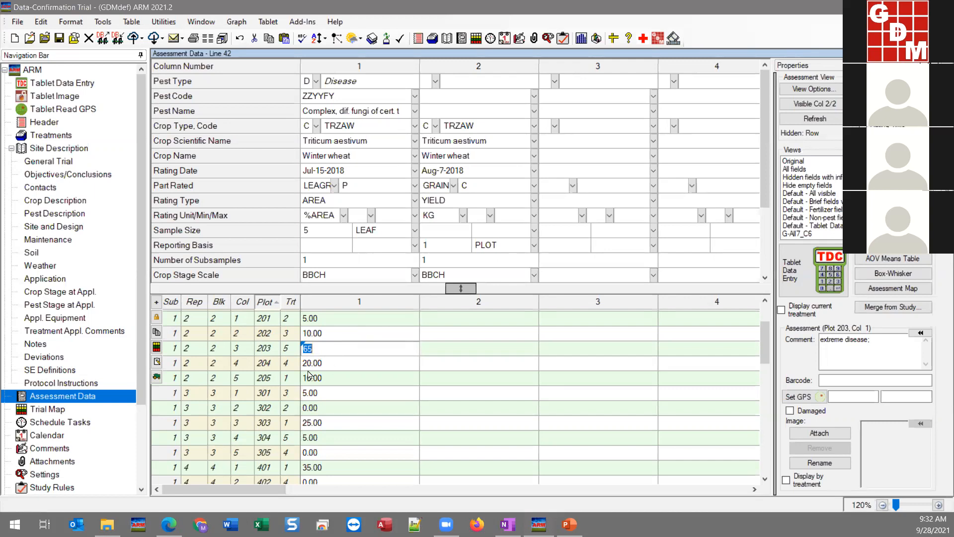
click(332, 364)
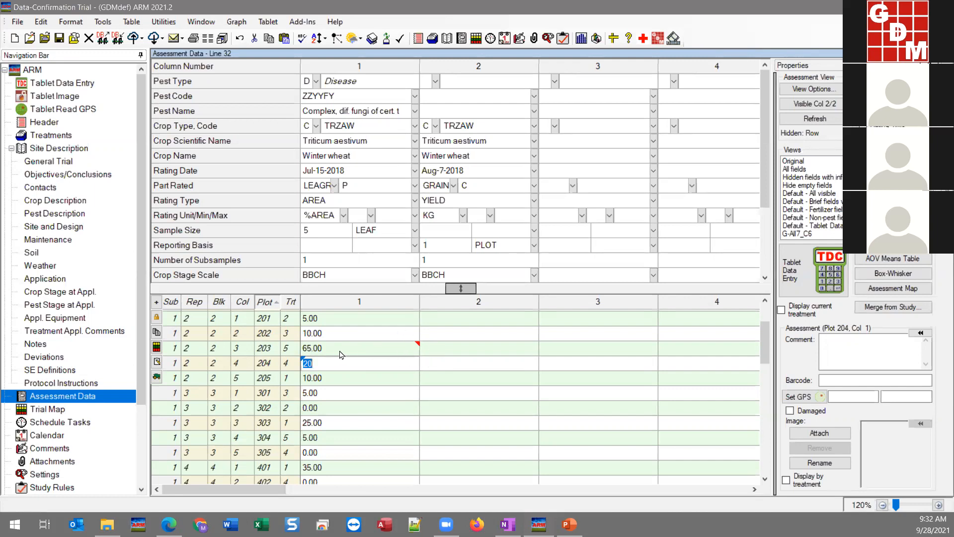
click(319, 349)
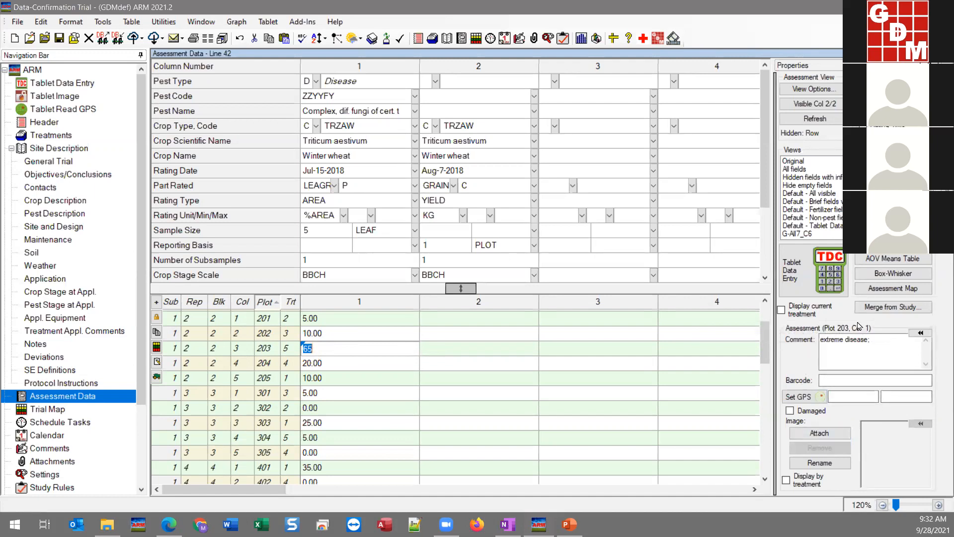
click(319, 365)
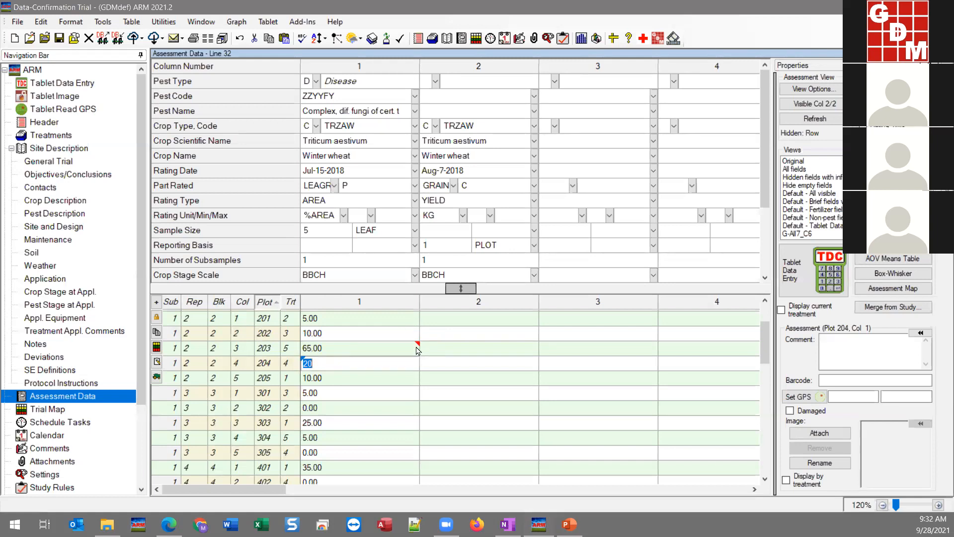
click(347, 351)
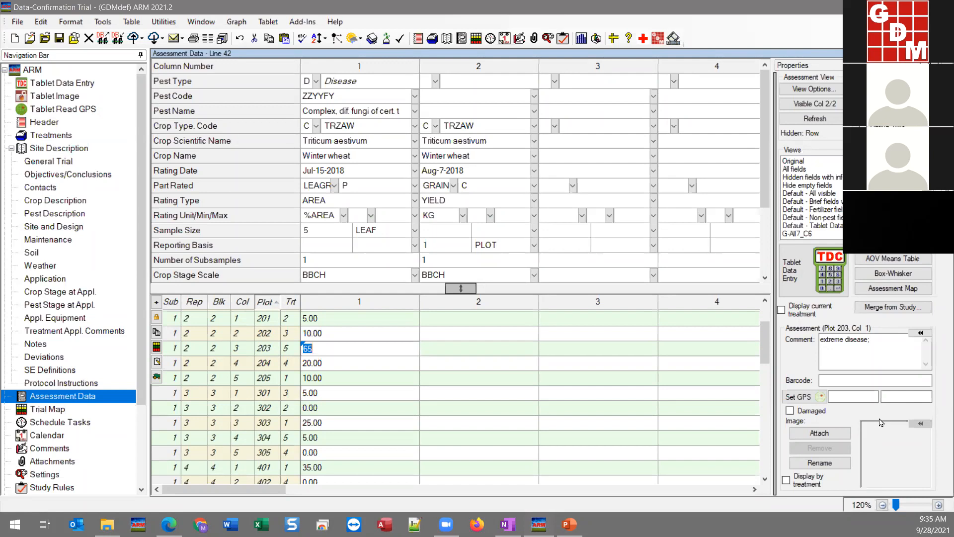
Examine the recipient options for sending the trial, without sending it.
click(19, 24)
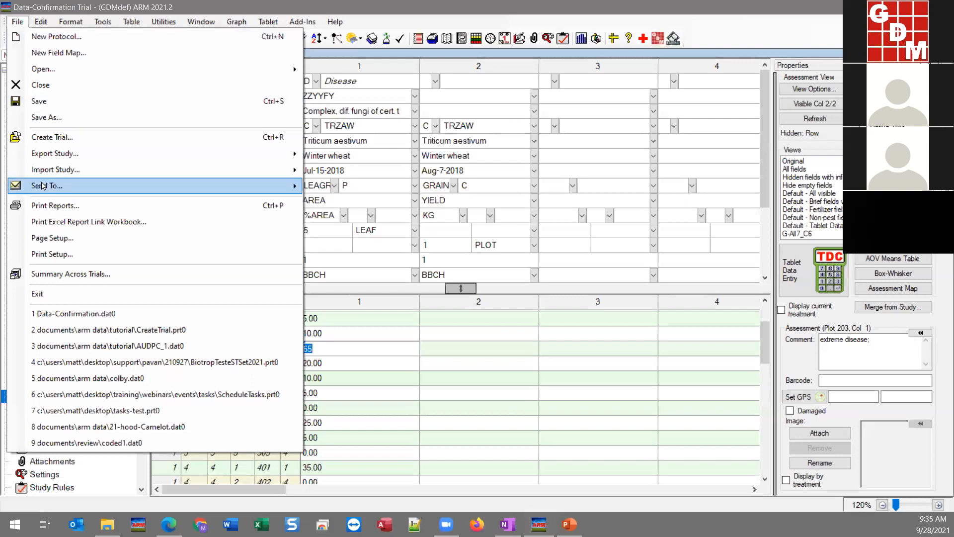
mouse_move(43, 188)
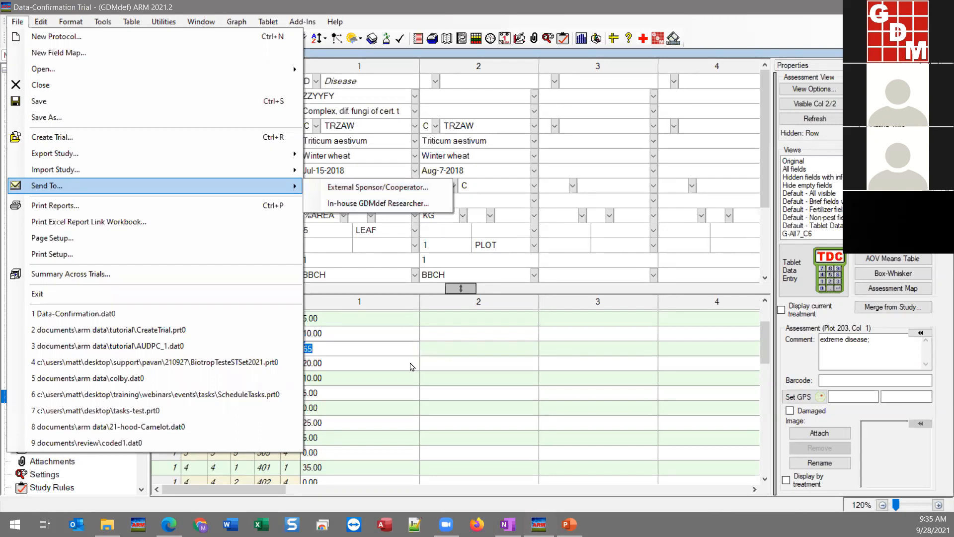
click(381, 360)
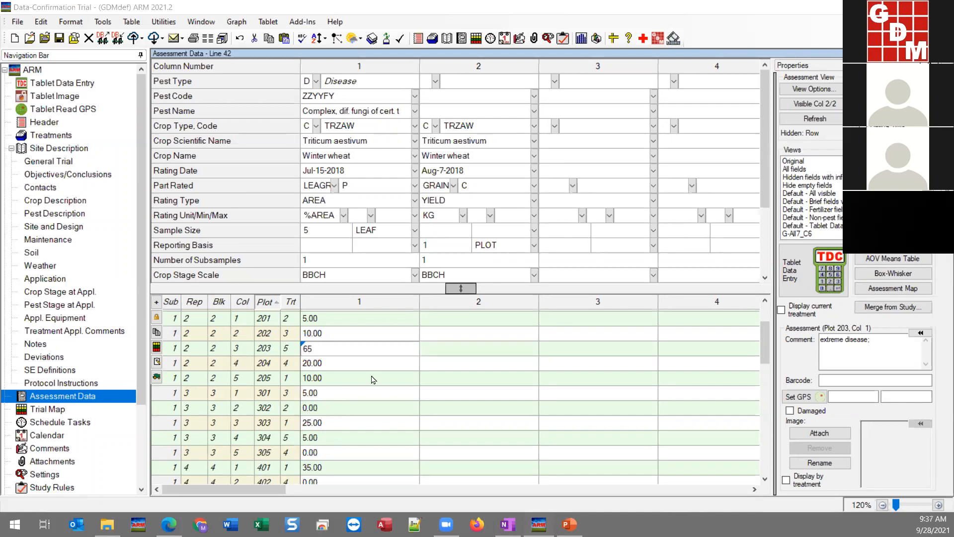
Examine the box-whisker graph of column 1 and its display data choices, then return to the assessment data.
click(362, 345)
click(363, 333)
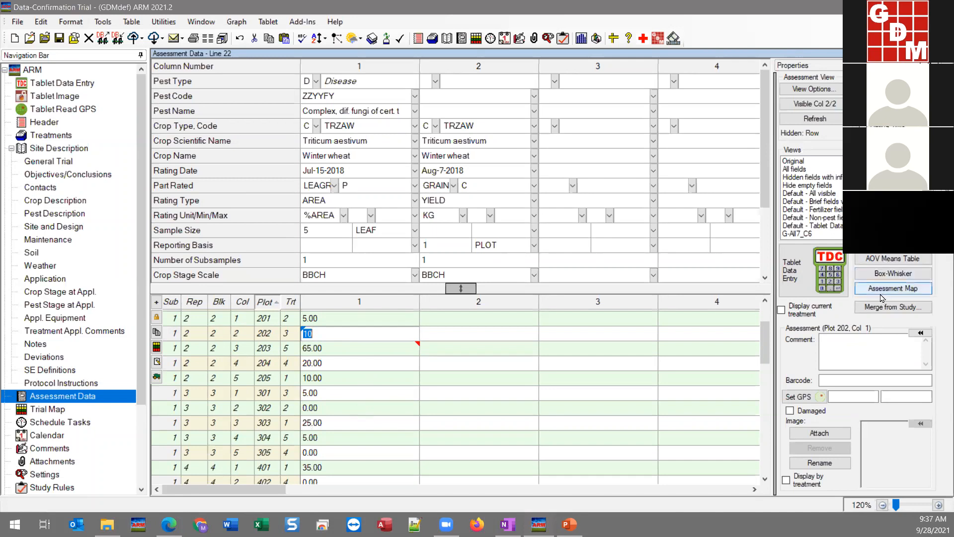
click(924, 279)
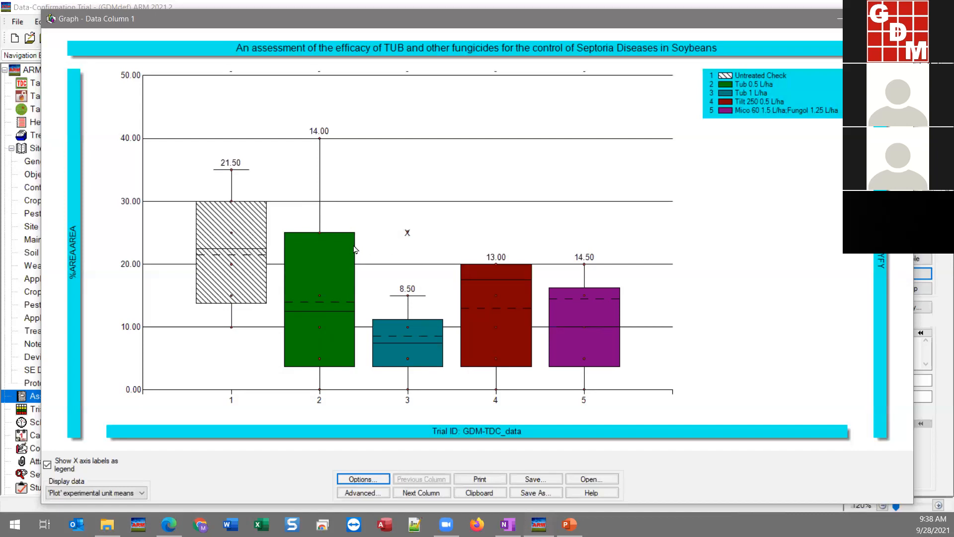
mouse_move(408, 235)
click(111, 493)
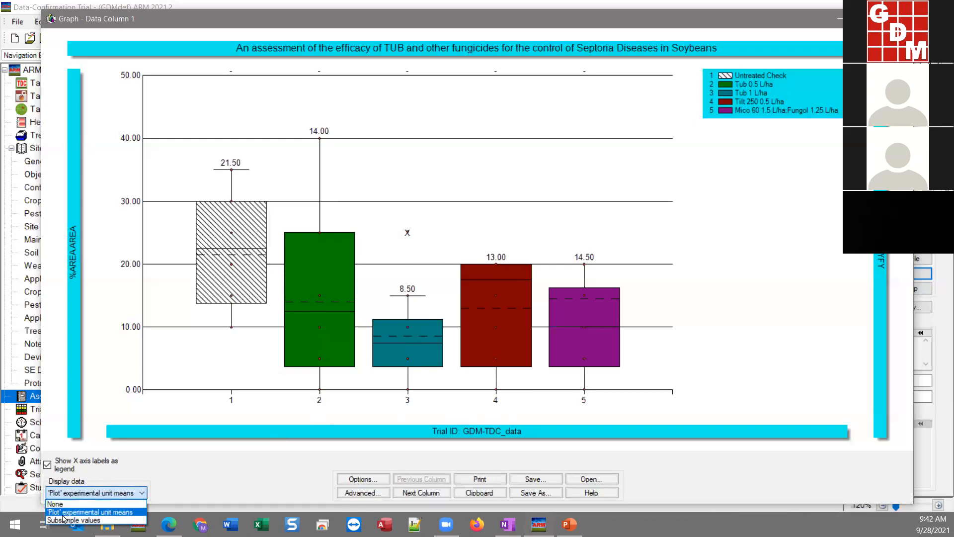
key(Escape)
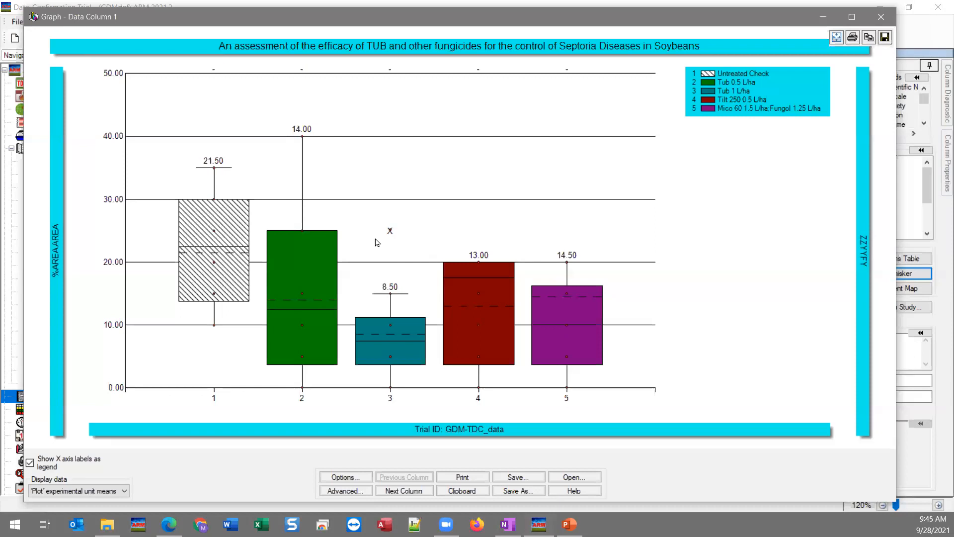
click(403, 492)
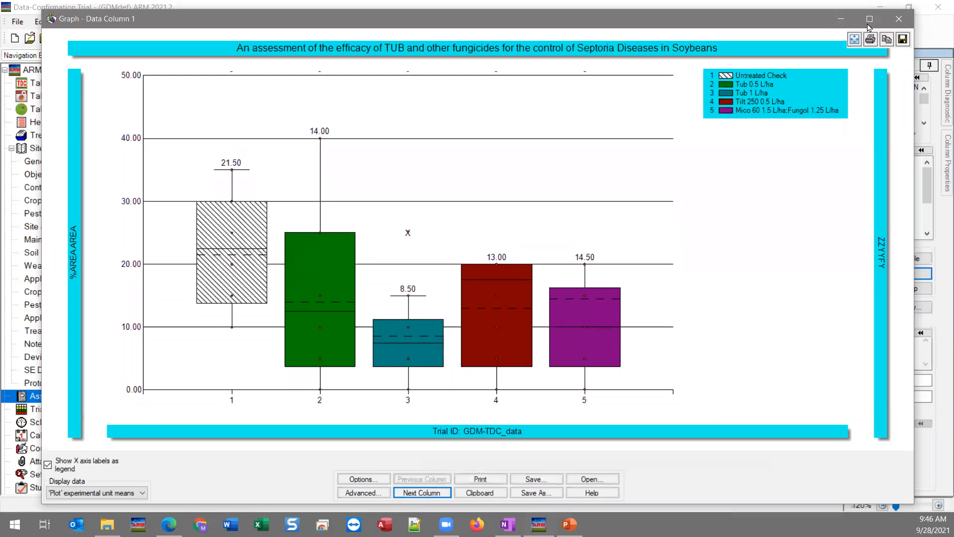
click(902, 28)
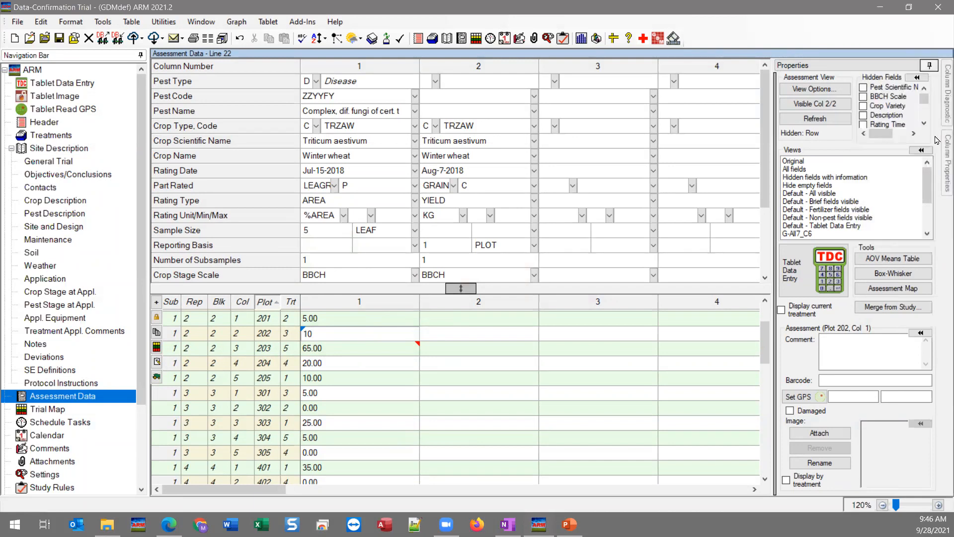
Show the properties of column 1 and refresh its descriptive statistics to check the analysis of variance assumptions.
click(928, 65)
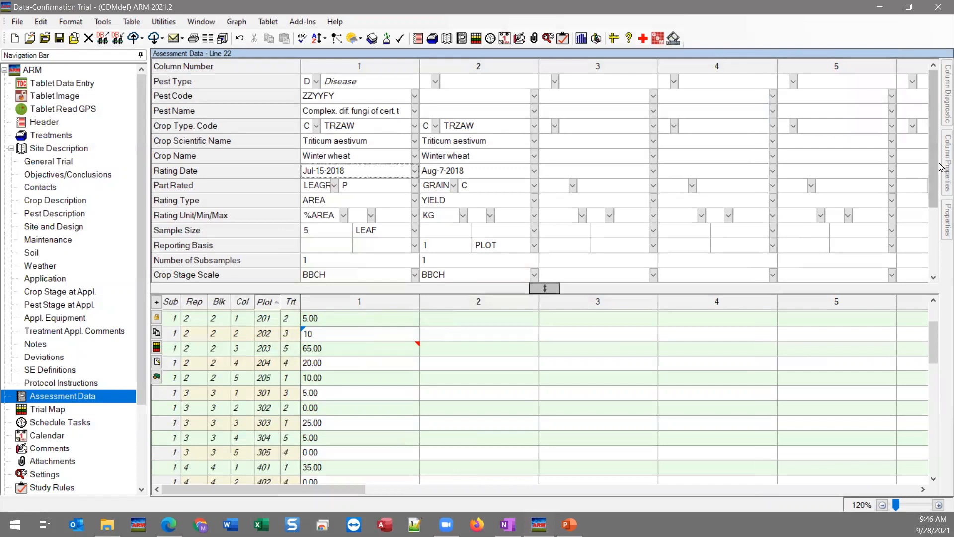
click(939, 175)
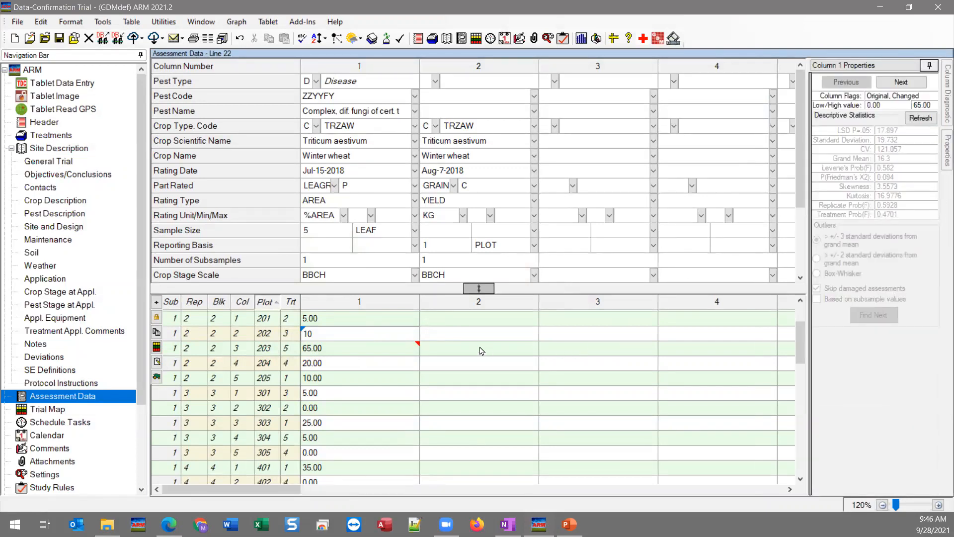
click(348, 369)
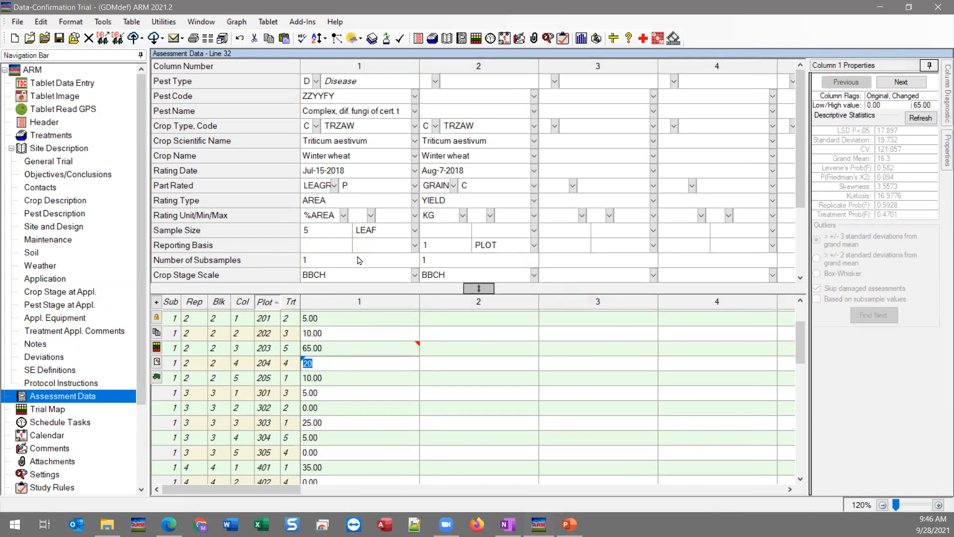
click(332, 319)
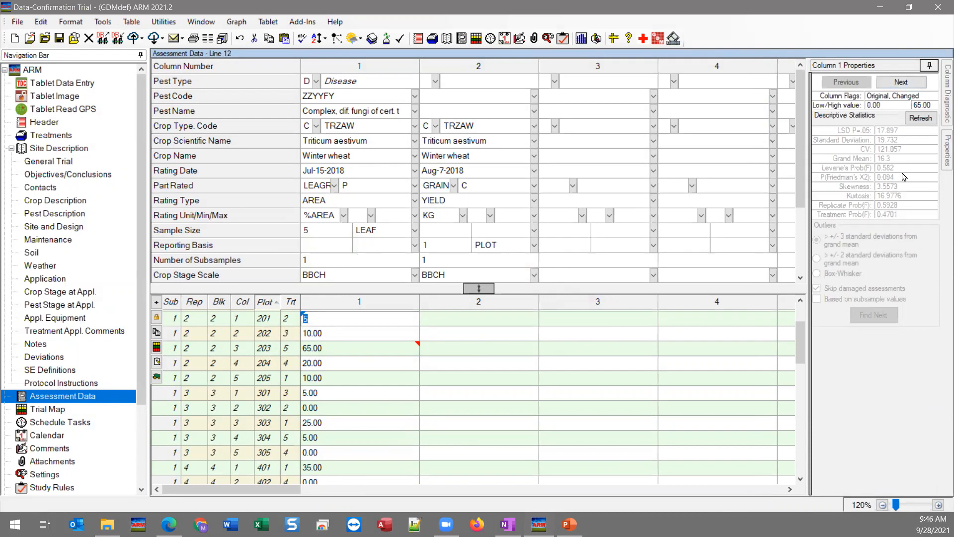
click(910, 120)
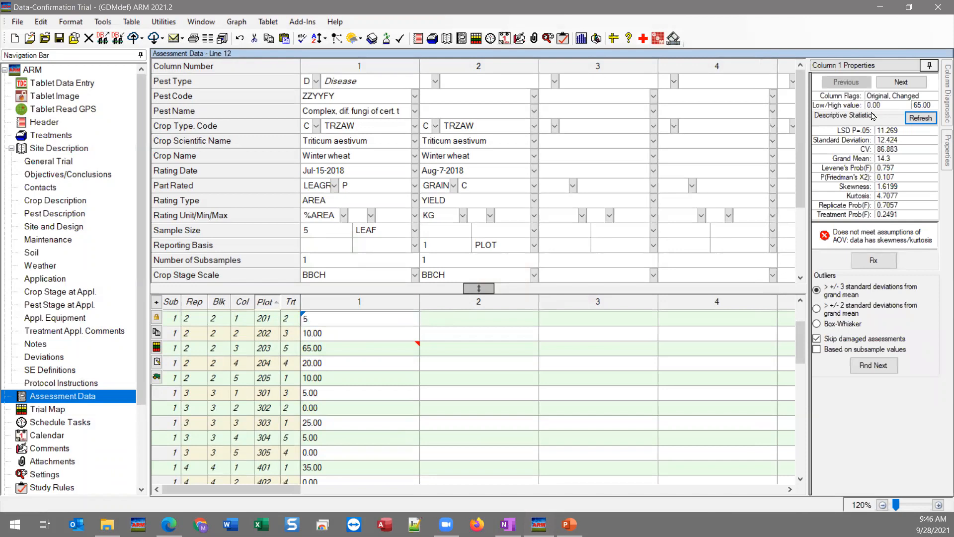
click(882, 240)
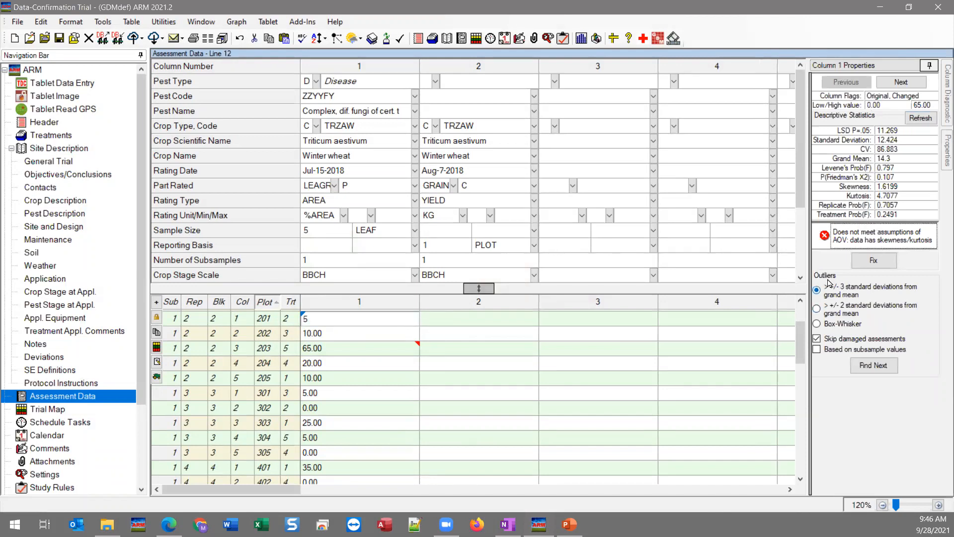
Search column 1 for outliers using the Box-Whisker criterion, repeating the search from plot 101.
click(849, 288)
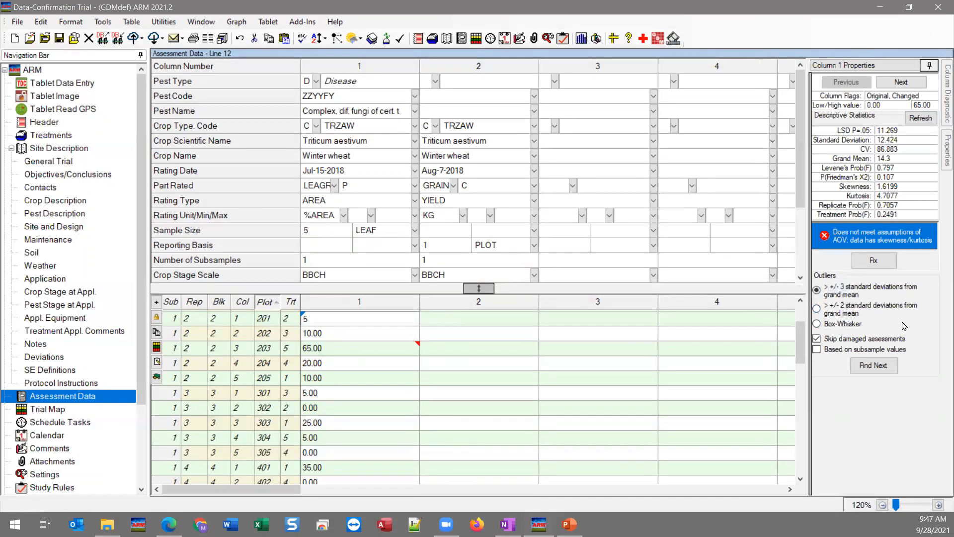
click(838, 327)
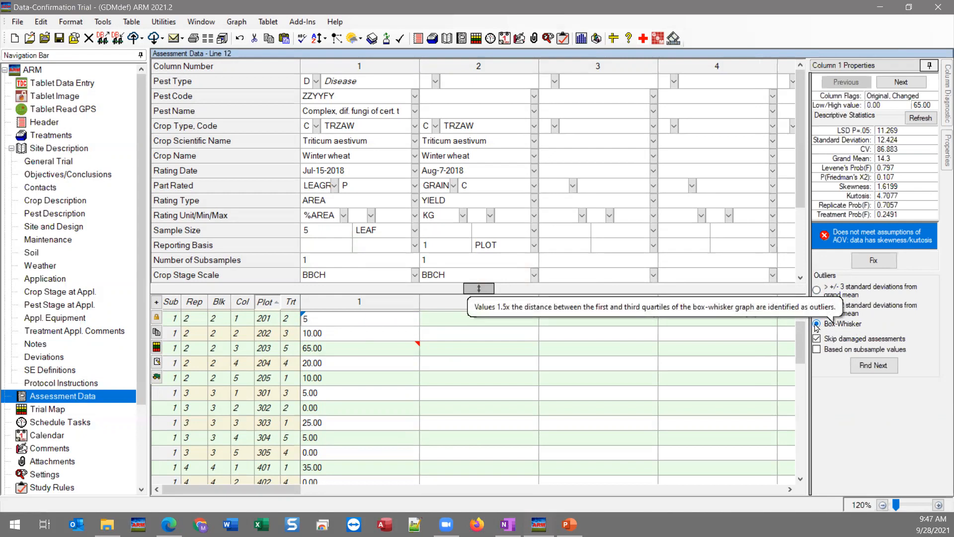
click(873, 366)
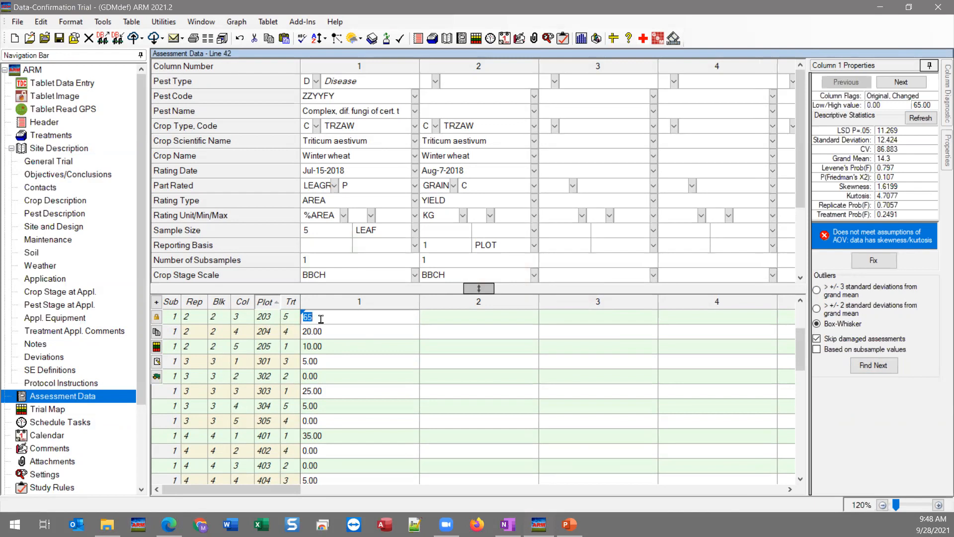
scroll(332, 342, up, 3)
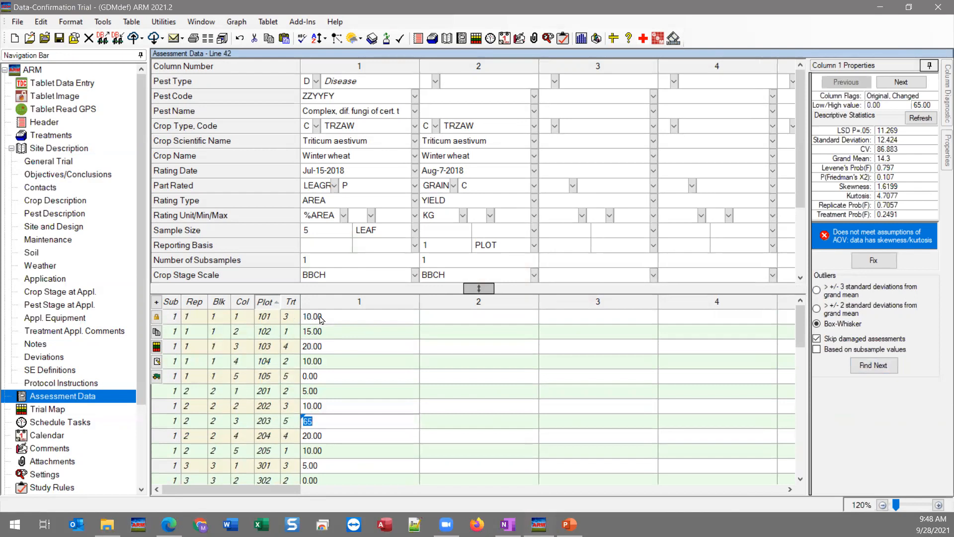
click(321, 318)
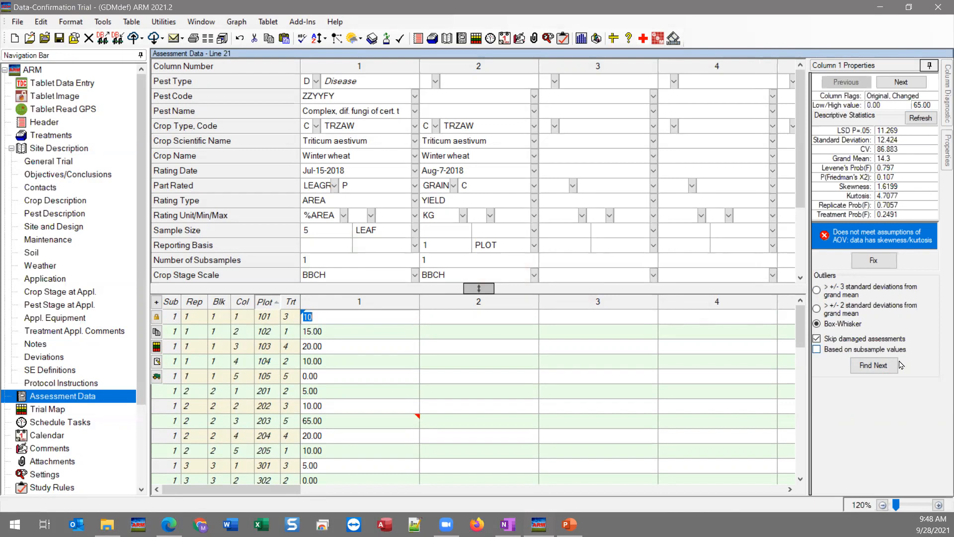
click(873, 365)
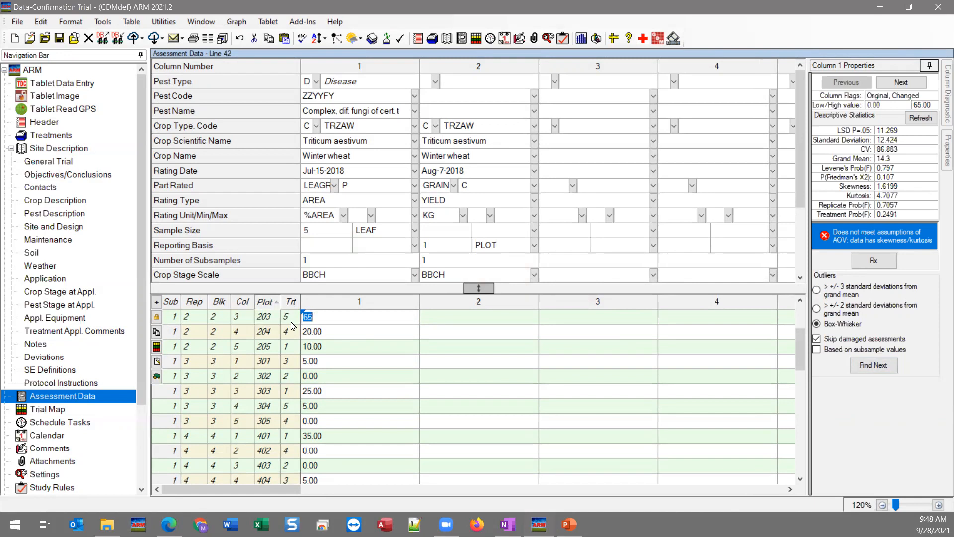
click(864, 367)
Search column 1 for outliers more than 3 standard deviations from the grand mean.
click(826, 293)
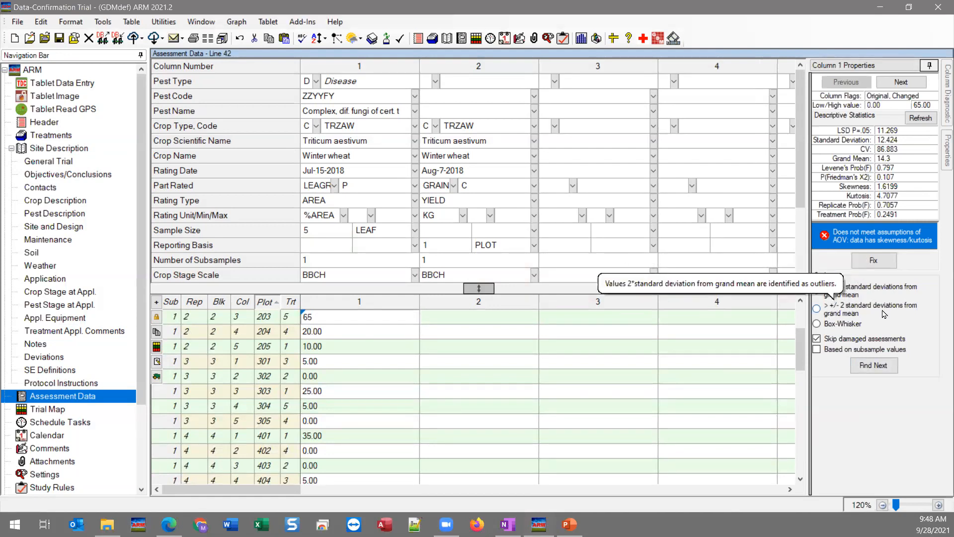
click(878, 372)
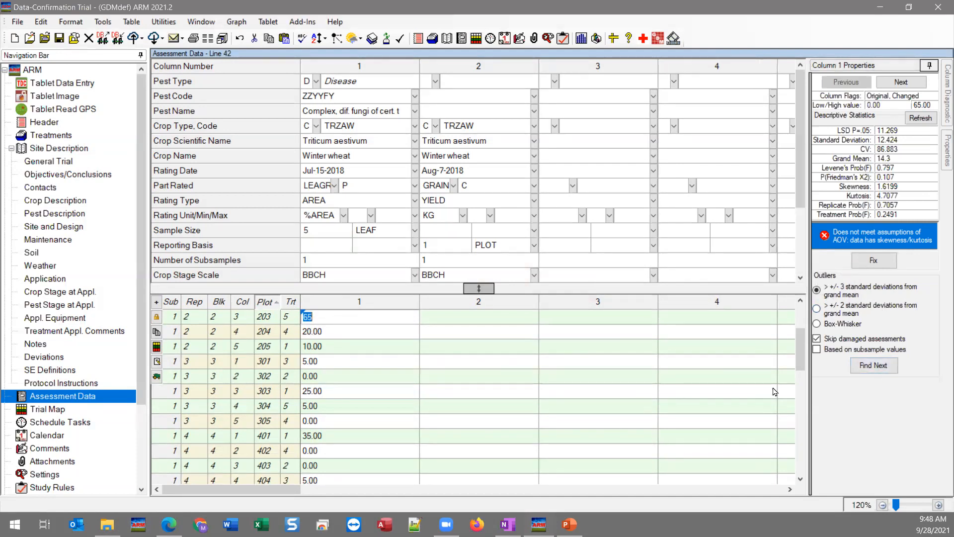
click(870, 369)
Search column 1 for outliers more than 2 standard deviations from the grand mean, stepping through the matches.
click(844, 313)
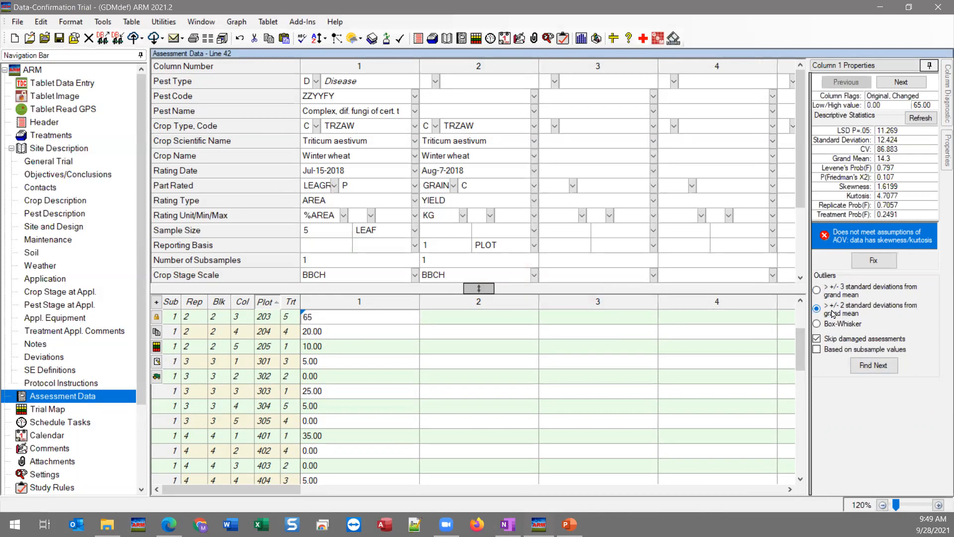
click(874, 368)
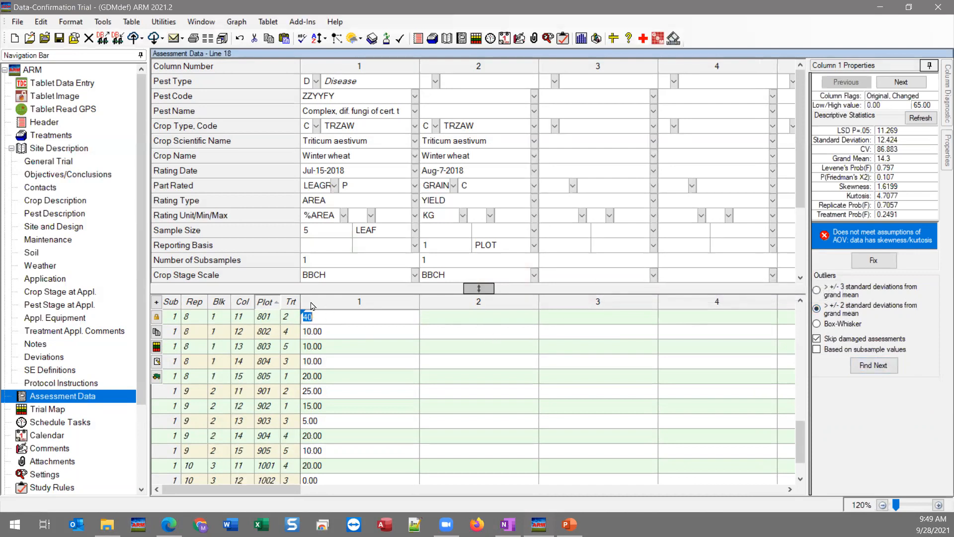
click(867, 367)
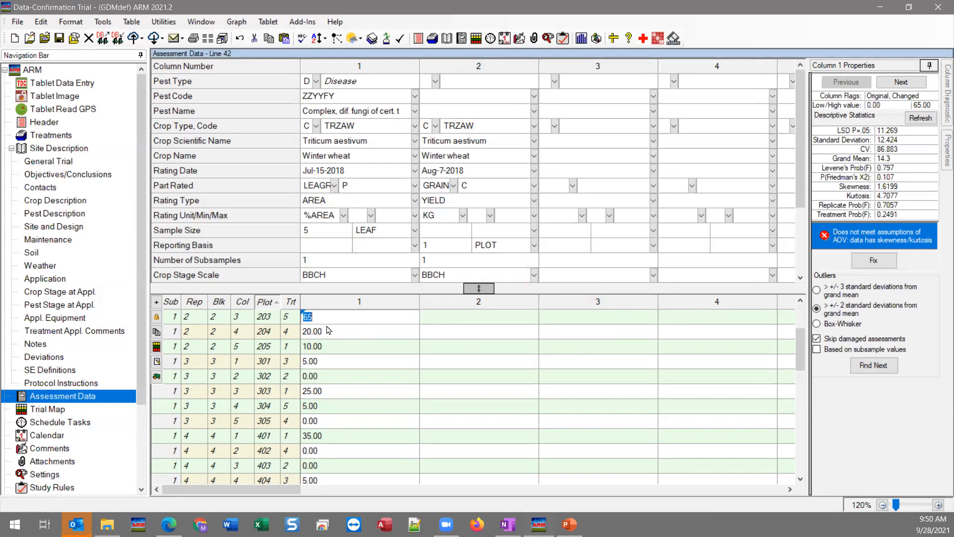
Set plot 203's column 1 value to 24 and refresh the column's descriptive statistics.
text(24)
click(331, 346)
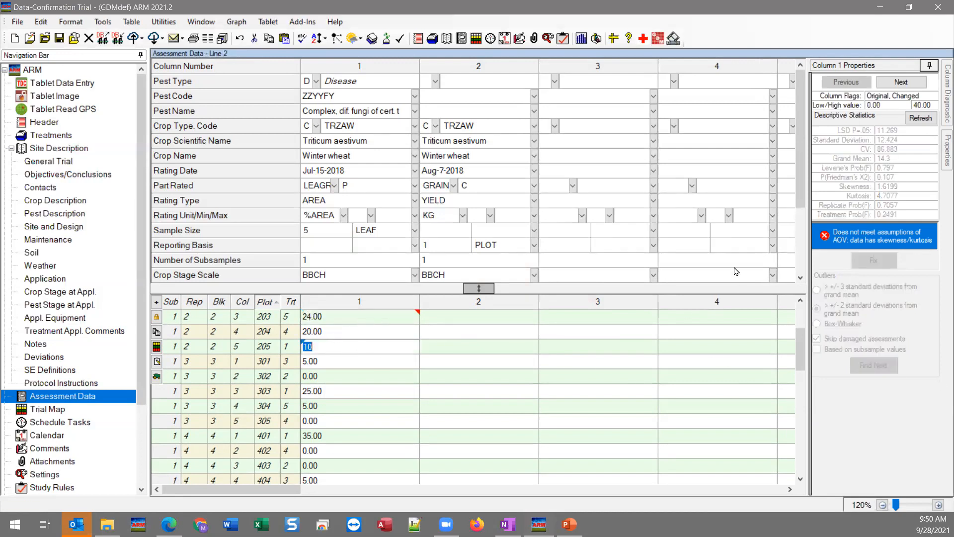
click(928, 121)
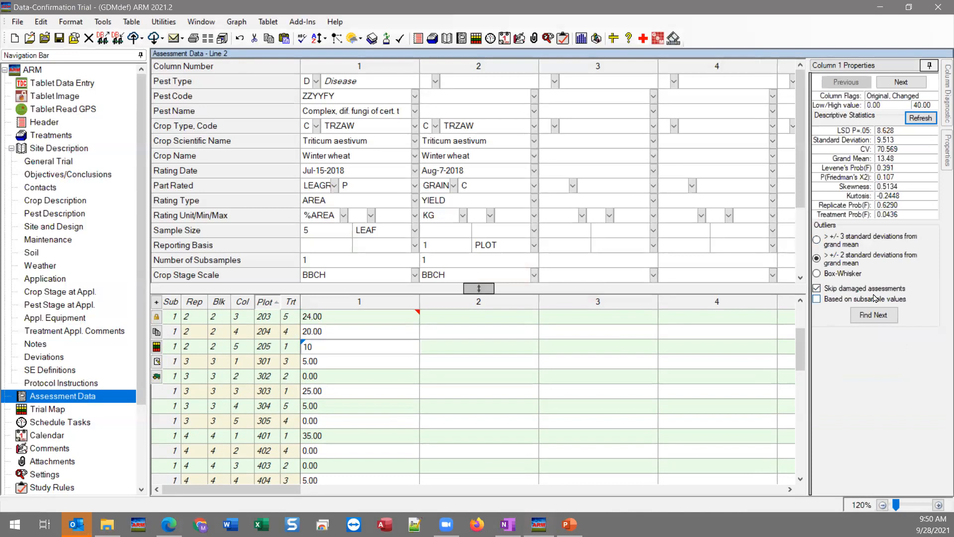
Undo the last change to plot 203's column 1 value and refresh the column's descriptive statistics.
click(851, 241)
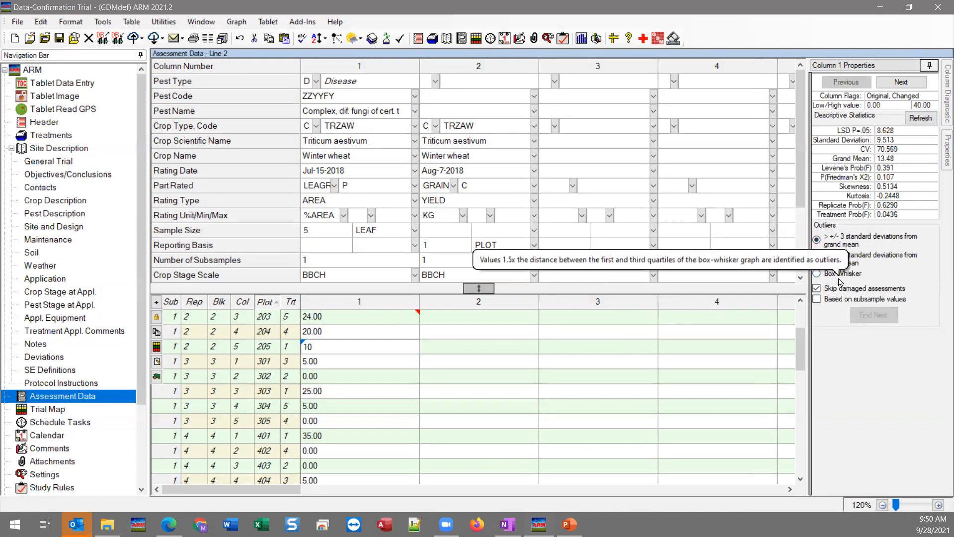
click(43, 25)
click(45, 36)
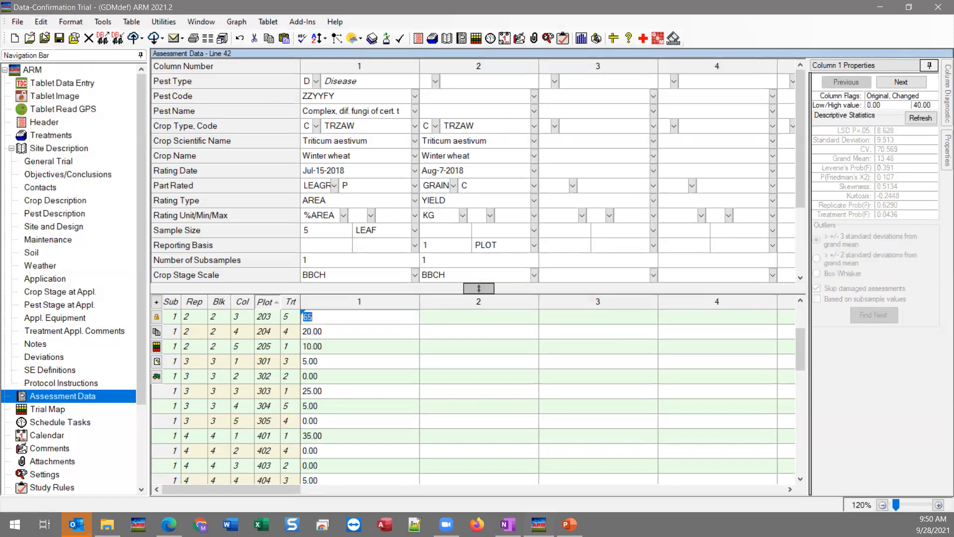
click(343, 334)
click(350, 316)
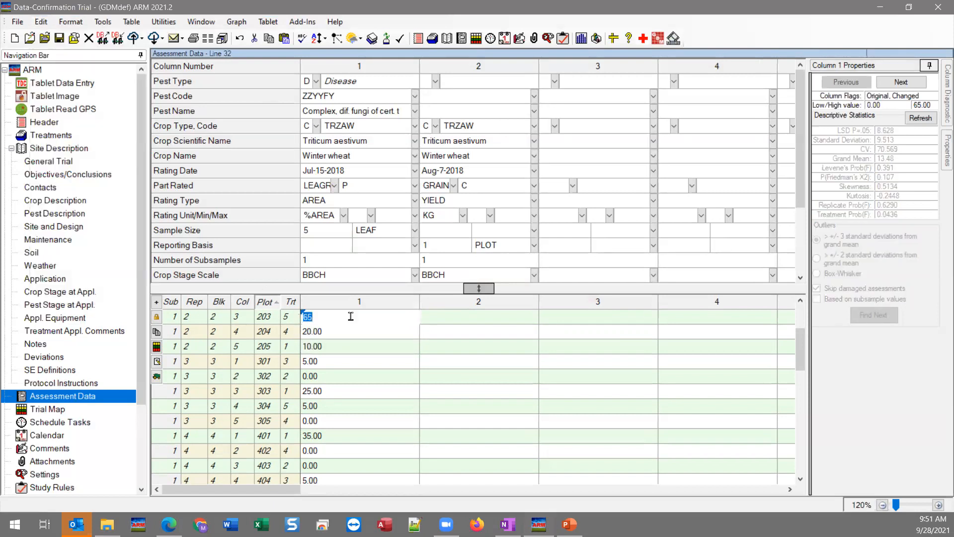
click(920, 118)
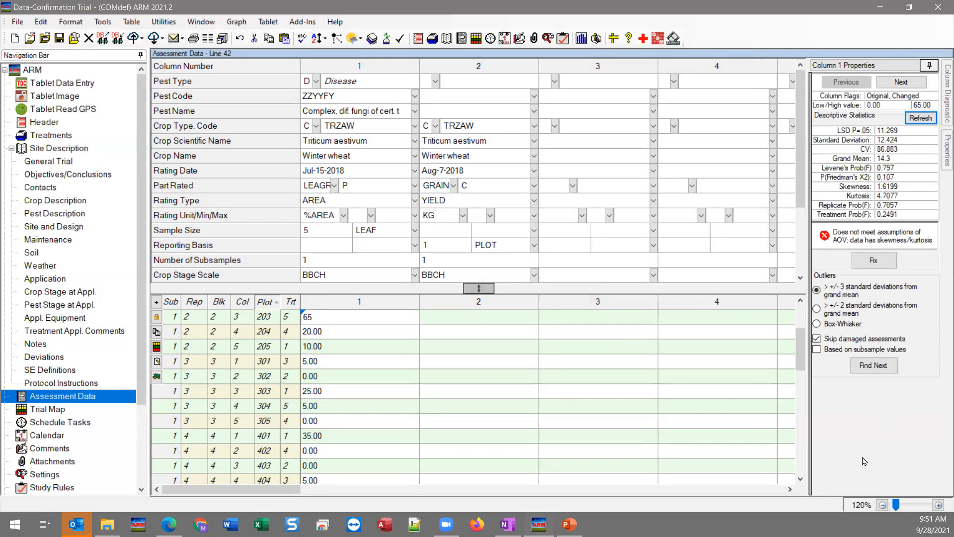
click(355, 321)
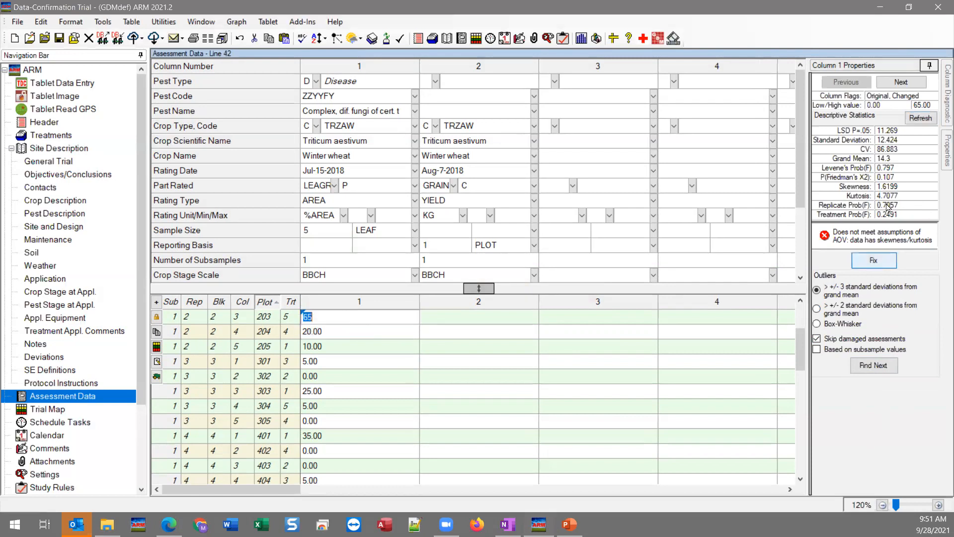
Show the assessment properties in place of the column properties and re-enter 65 as plot 203's column 1 value.
click(929, 66)
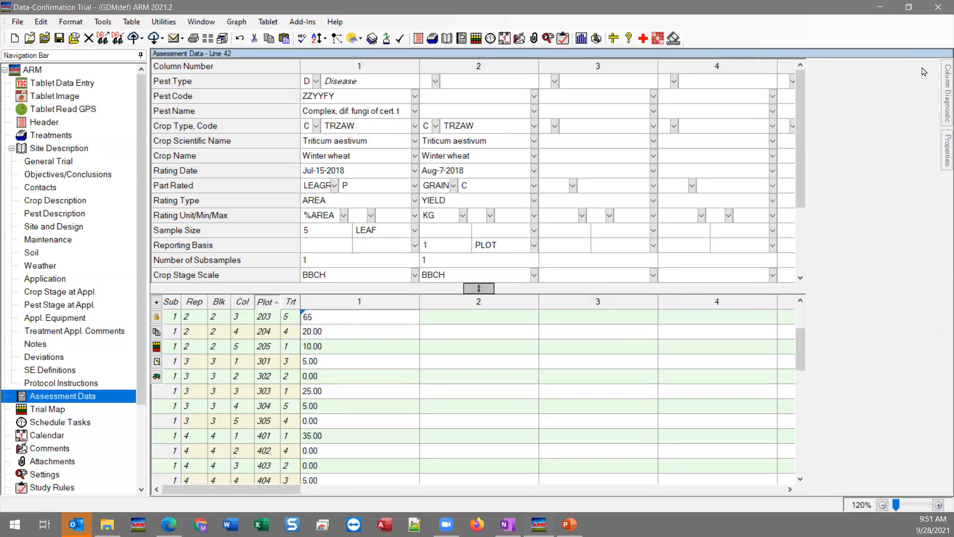
click(940, 150)
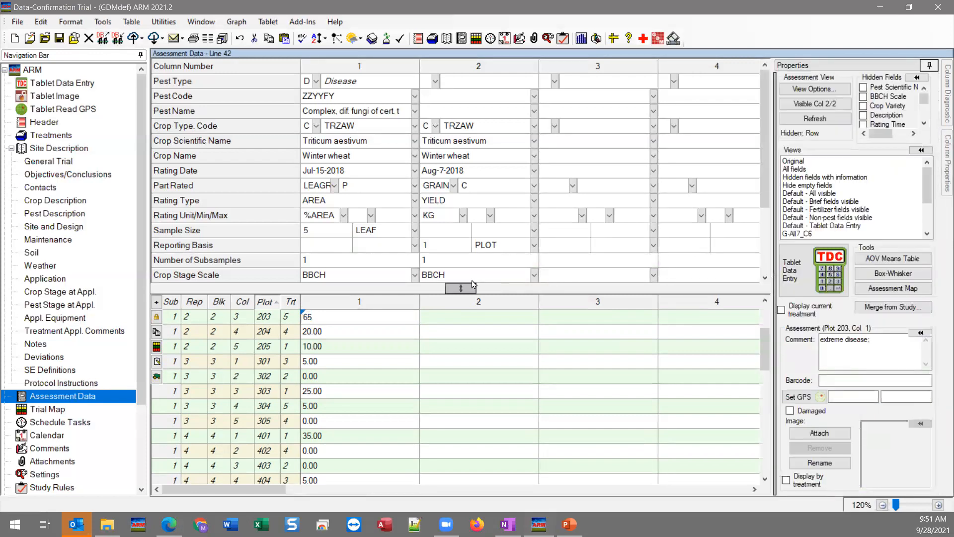
click(327, 315)
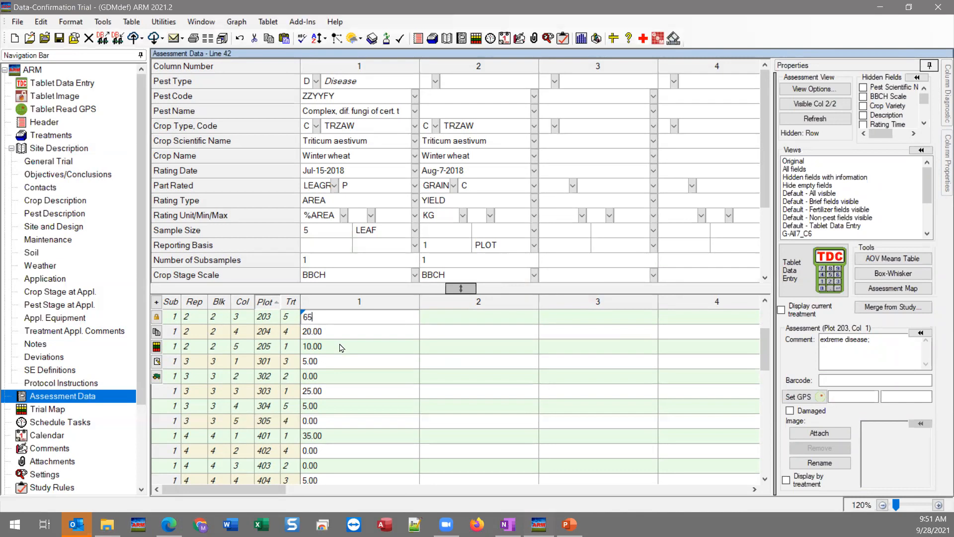
double_click(317, 316)
key(BackSpace)
text(65)
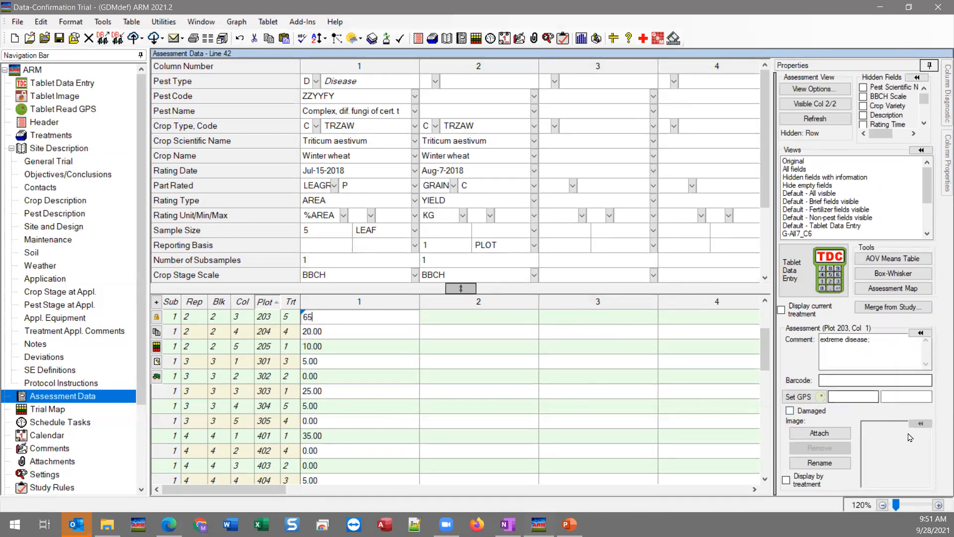
Flag plot 203's column 1 assessment as damaged and commit the entry.
click(807, 413)
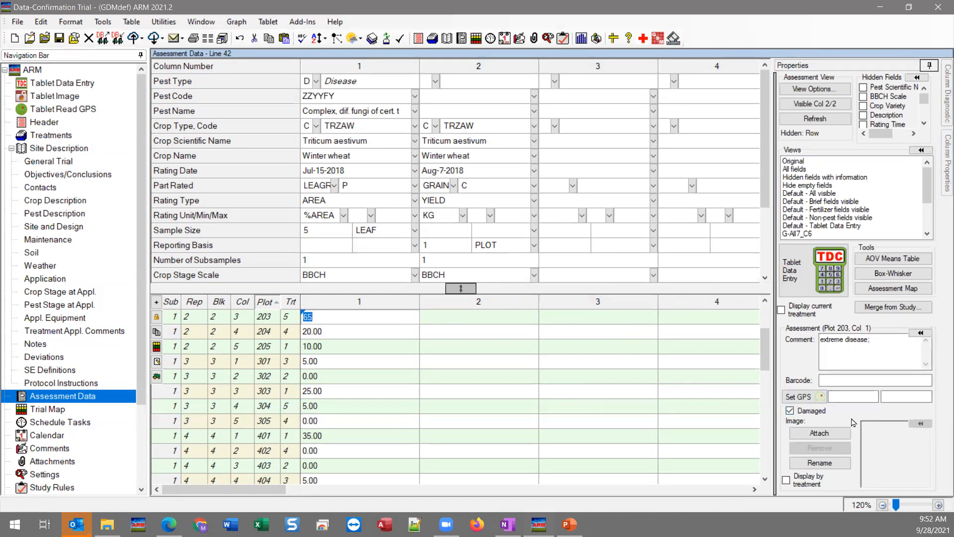
click(341, 332)
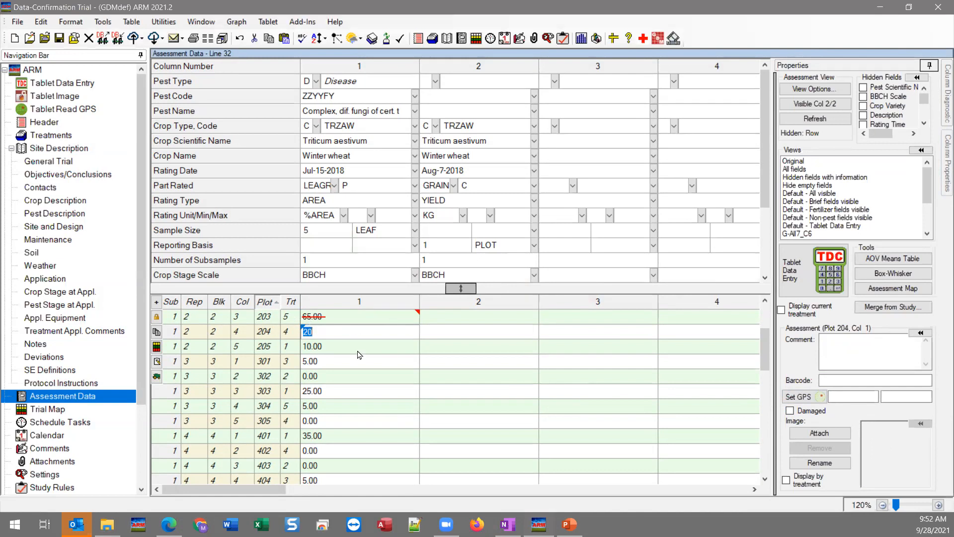
click(333, 319)
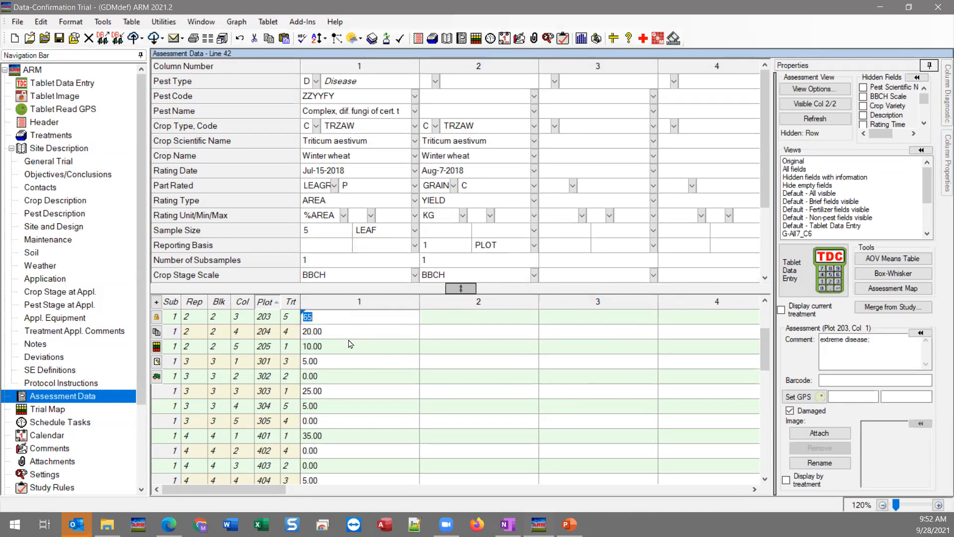
click(350, 344)
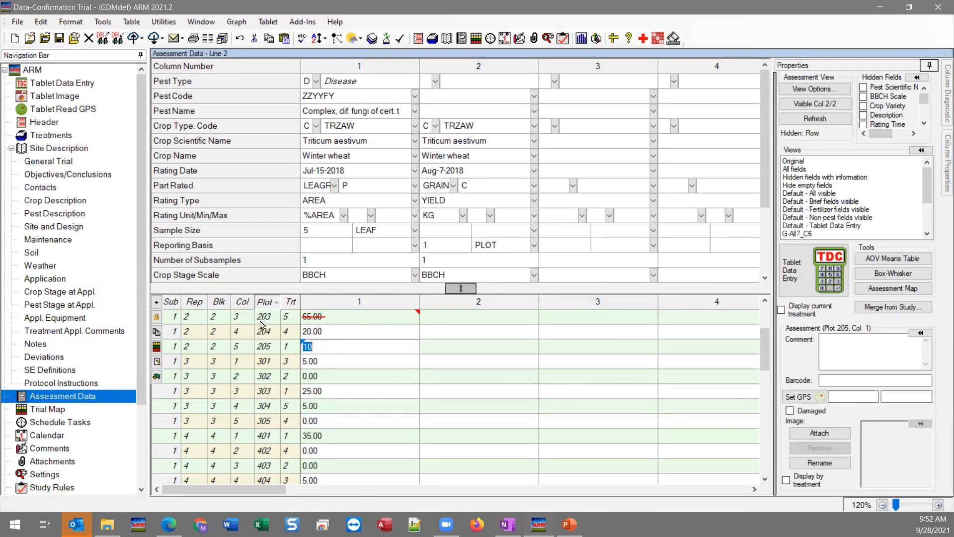
click(321, 318)
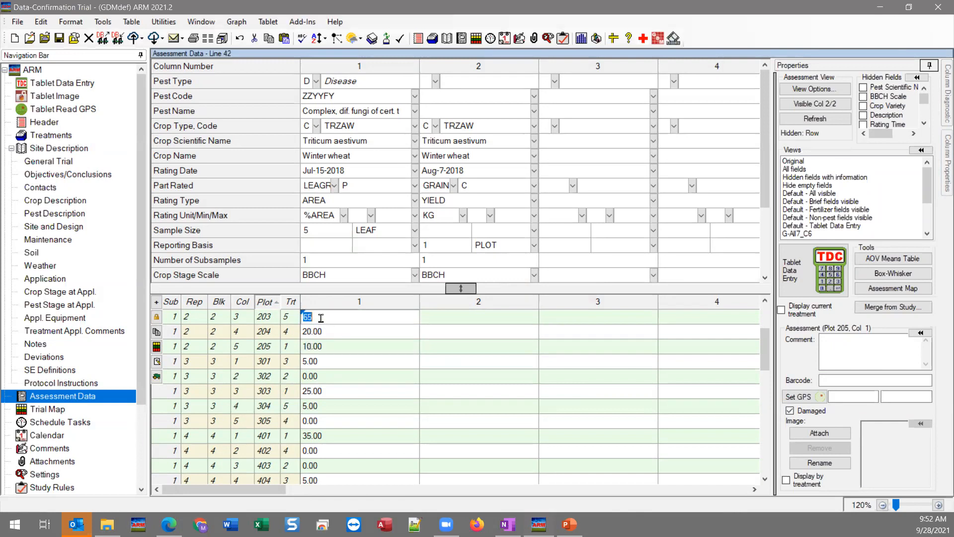
click(790, 410)
click(848, 379)
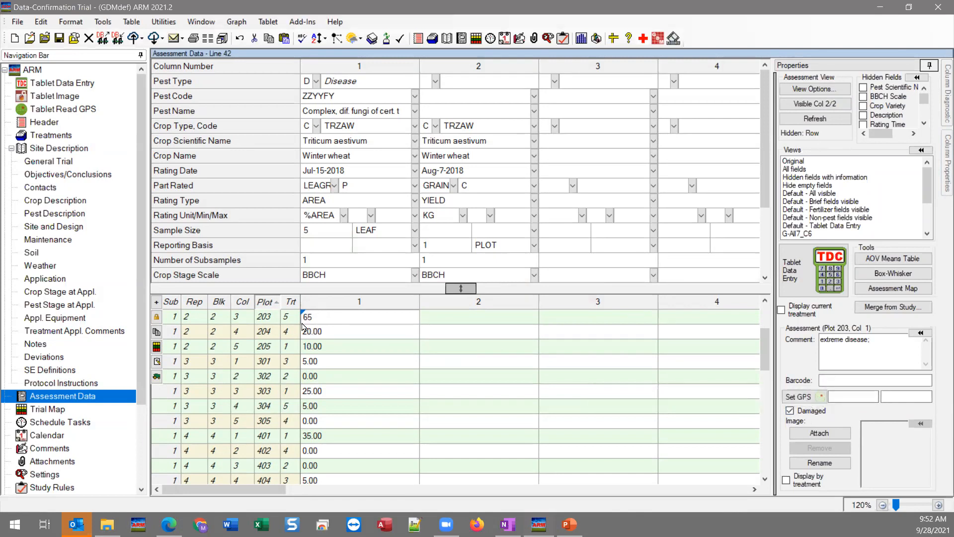
key(Return)
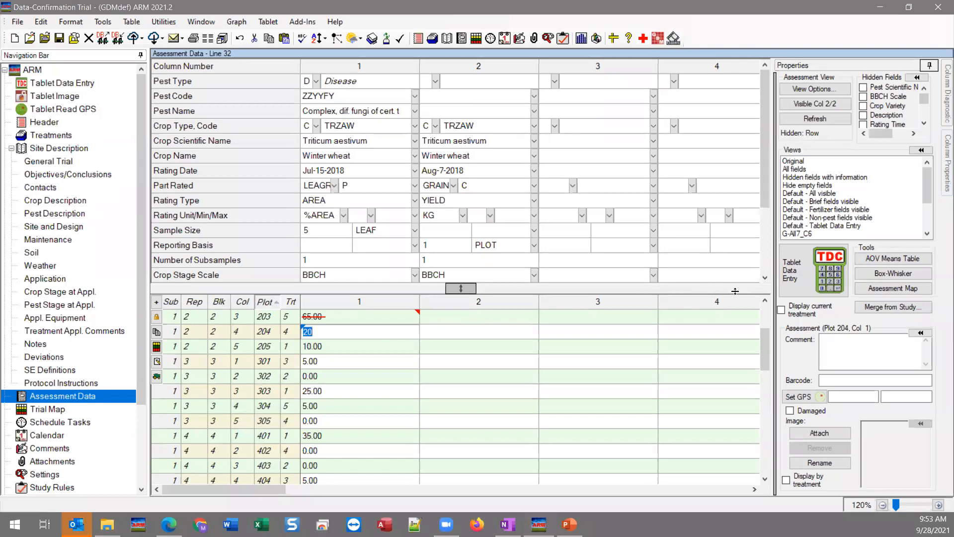
Open the diagnostics for column 1 in place of the assessment properties and widen the pane.
click(366, 355)
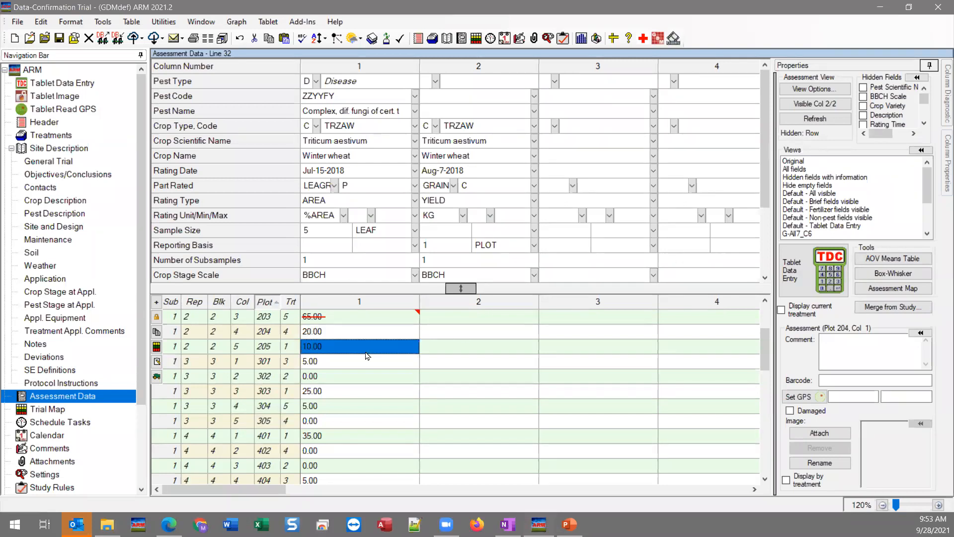
click(940, 97)
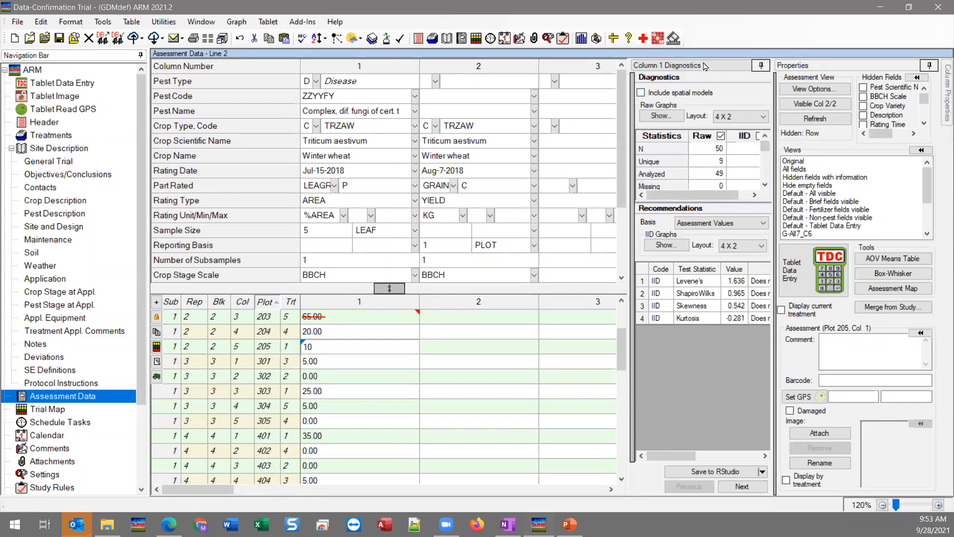
click(929, 66)
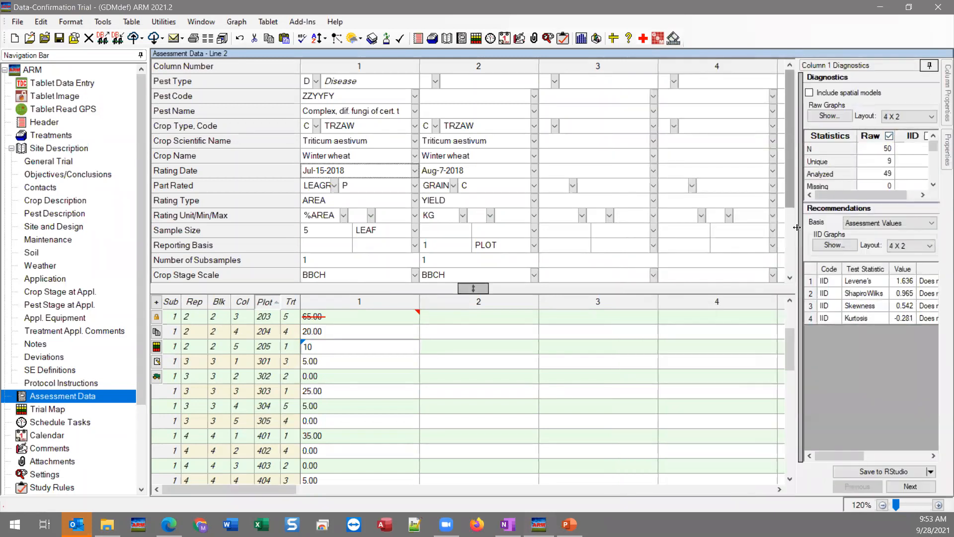
drag(796, 227, 677, 248)
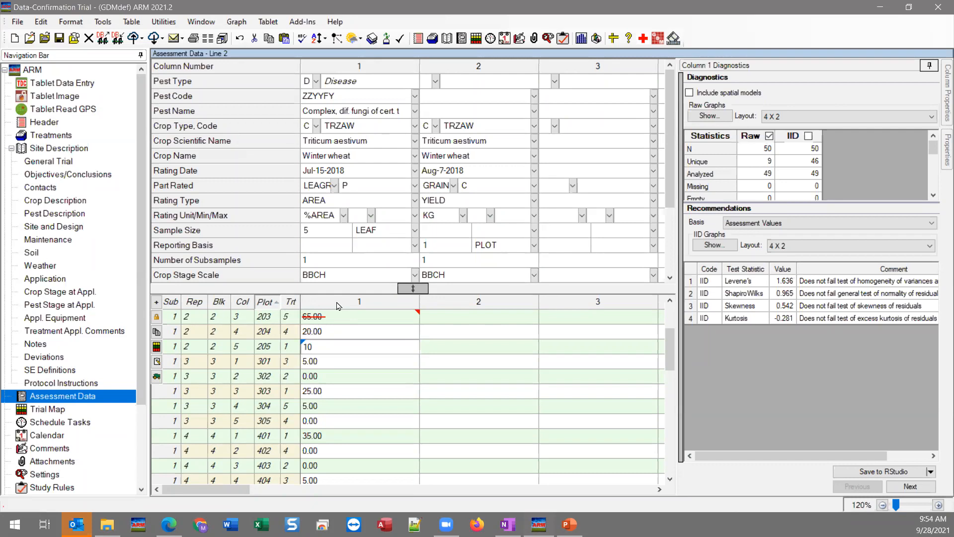
Select cells in column 1 to display its diagnostics and enlarge the statistics list to show more rows.
click(345, 330)
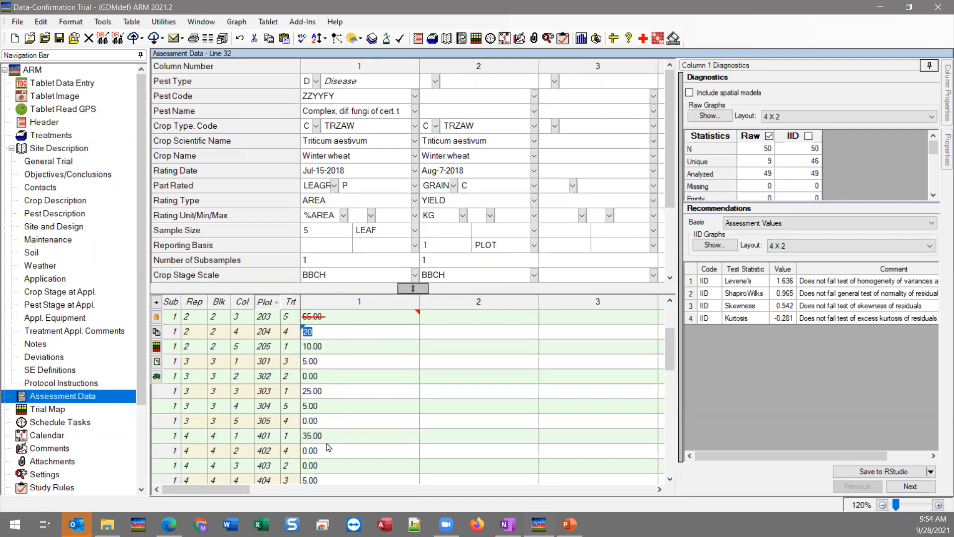
click(334, 317)
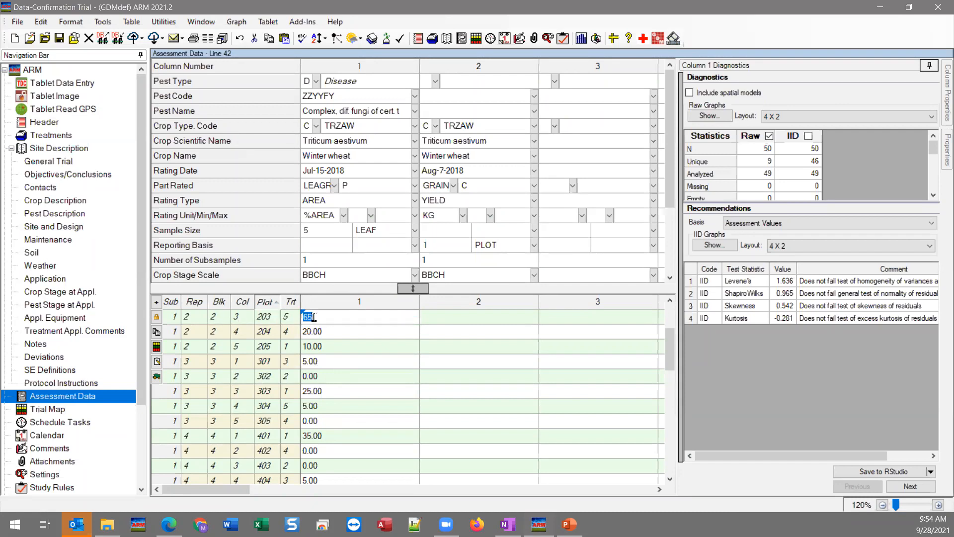
click(549, 319)
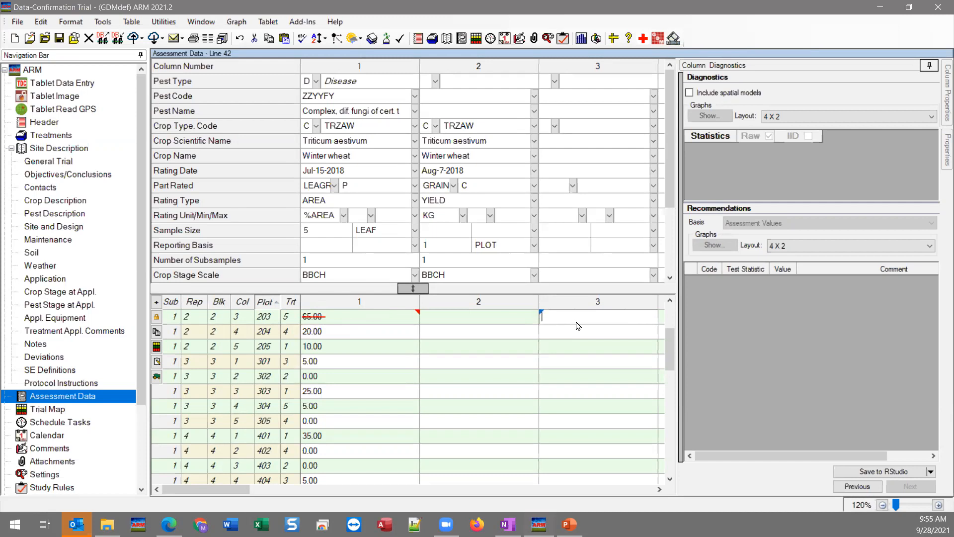
click(340, 336)
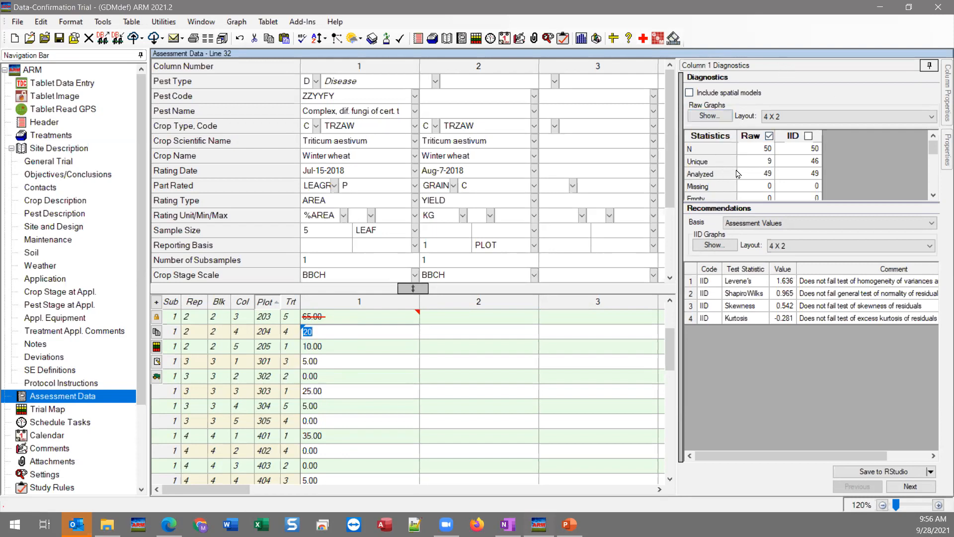
drag(794, 203, 787, 288)
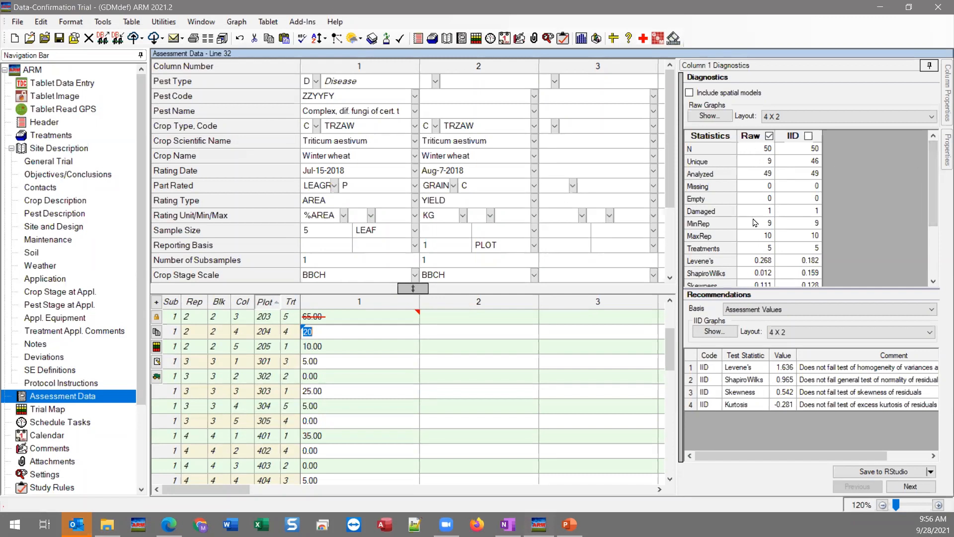
click(368, 347)
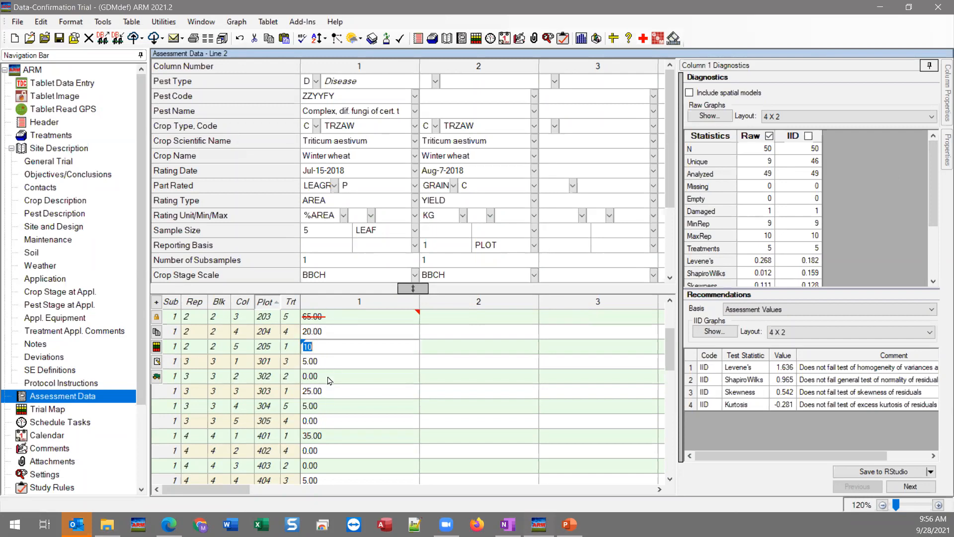
Examine column 1's raw diagnostic statistics, including the total, unique, analyzed, missing, empty and damaged value counts.
click(737, 68)
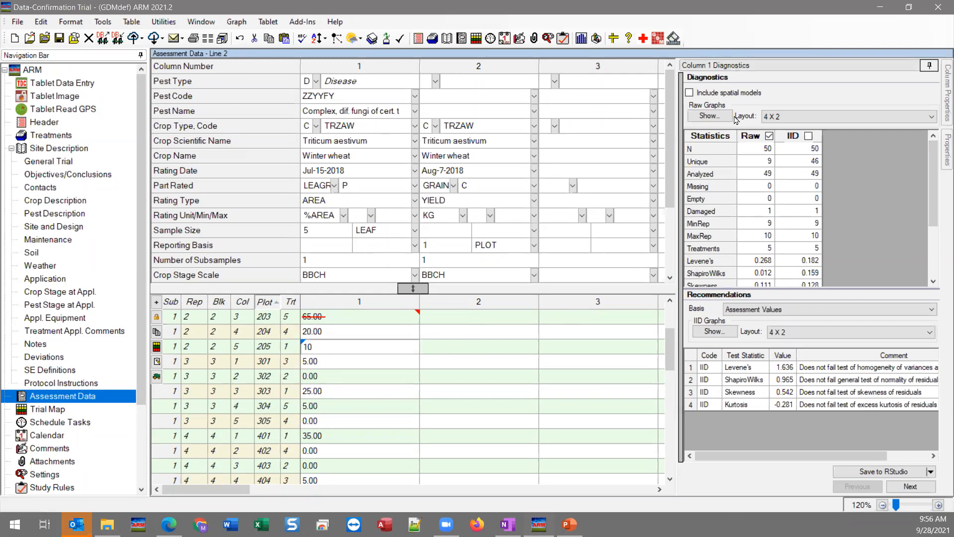
click(705, 154)
click(702, 187)
click(706, 201)
click(770, 150)
click(765, 163)
click(765, 174)
click(751, 187)
click(751, 211)
click(765, 175)
click(768, 152)
click(767, 175)
click(762, 187)
click(763, 199)
click(766, 214)
click(763, 199)
click(747, 166)
click(730, 67)
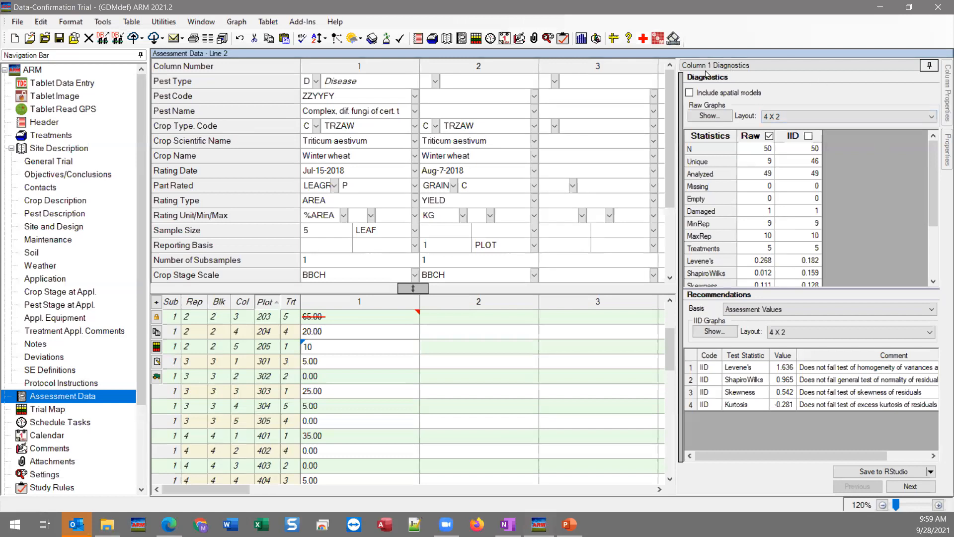
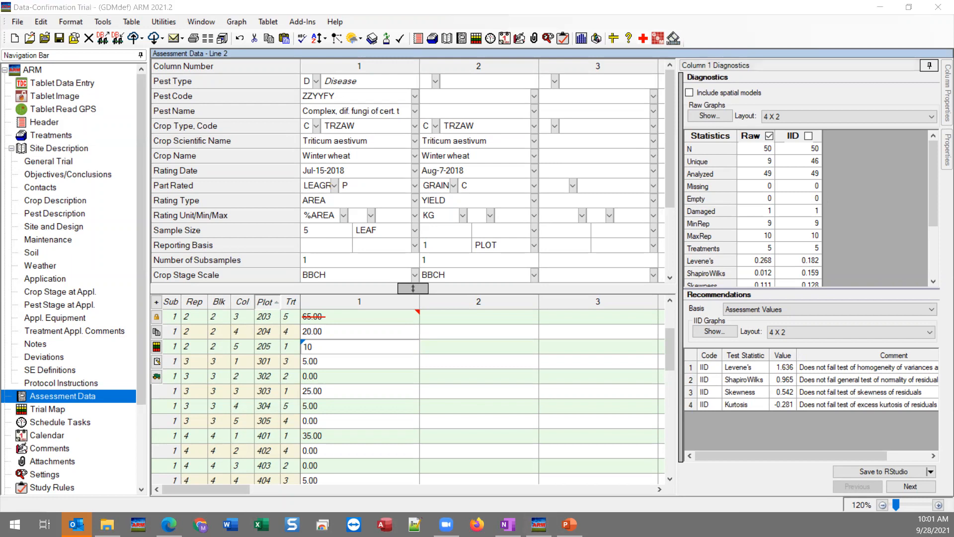
Examine the rating unit and minimum/maximum fields, and review the list of available ARM action codes for column 1 without choosing one.
click(313, 219)
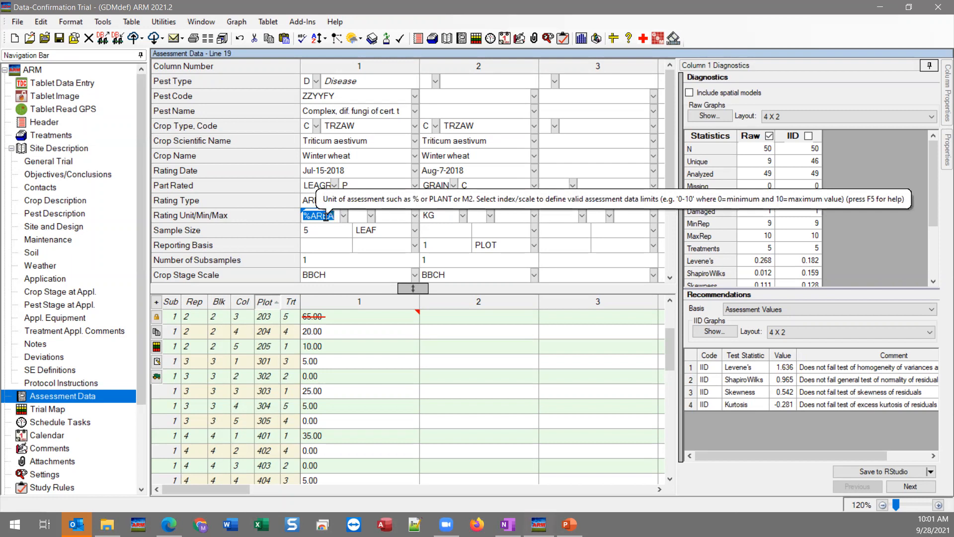
click(568, 217)
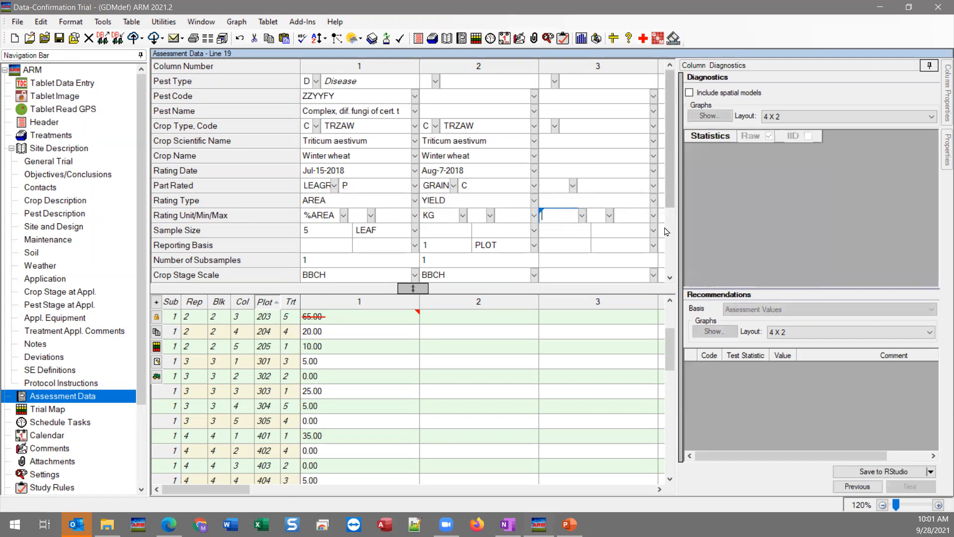
scroll(355, 229, down, 1)
scroll(355, 229, down, 3)
click(316, 262)
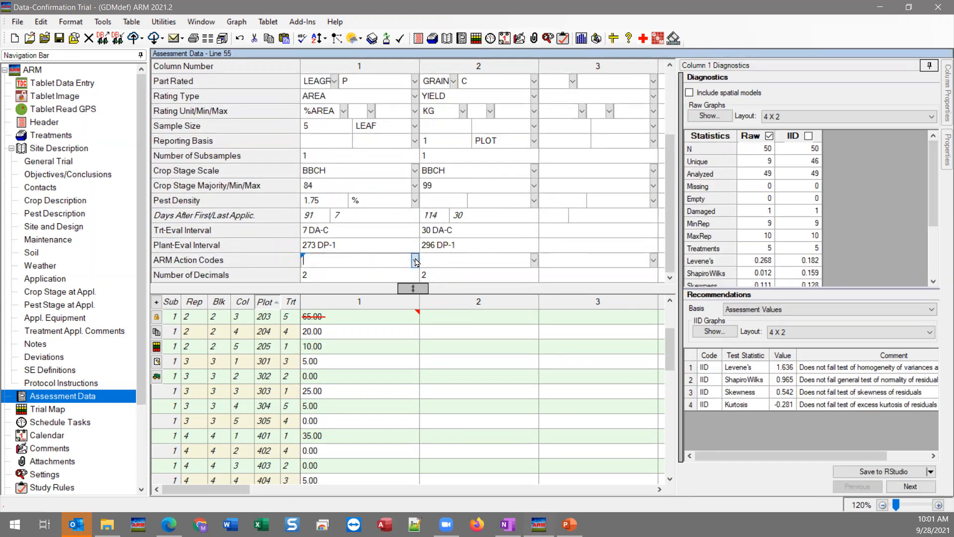
click(416, 261)
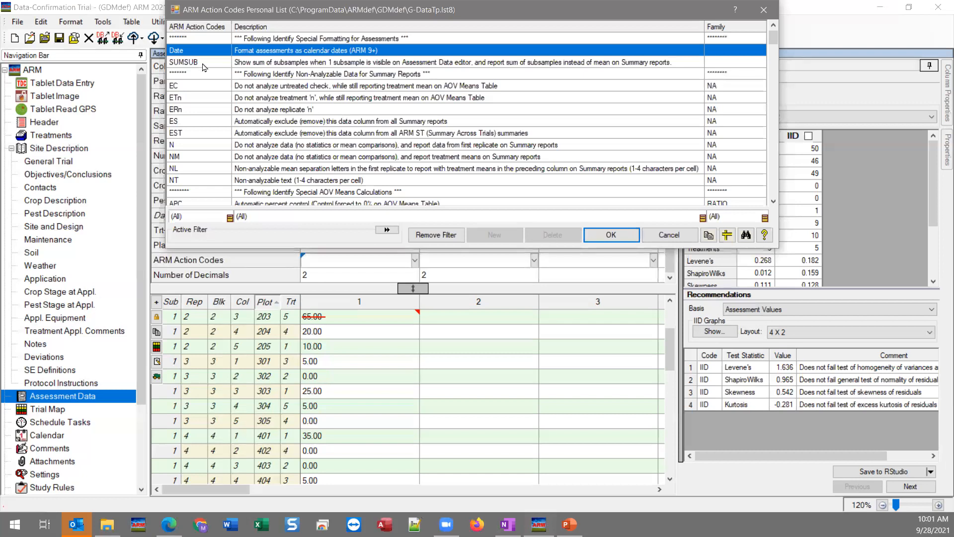
scroll(203, 65, up, 1)
scroll(201, 57, down, 8)
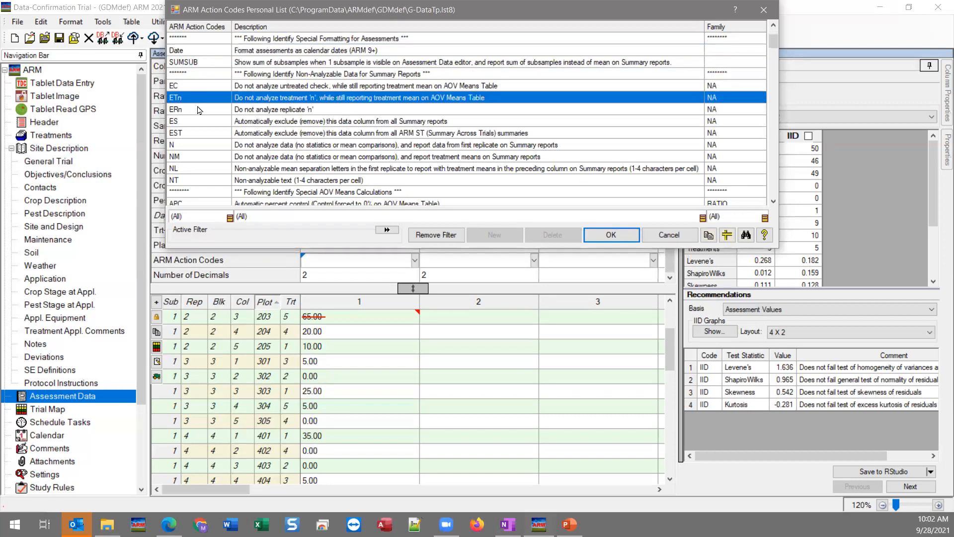
scroll(199, 109, down, 10)
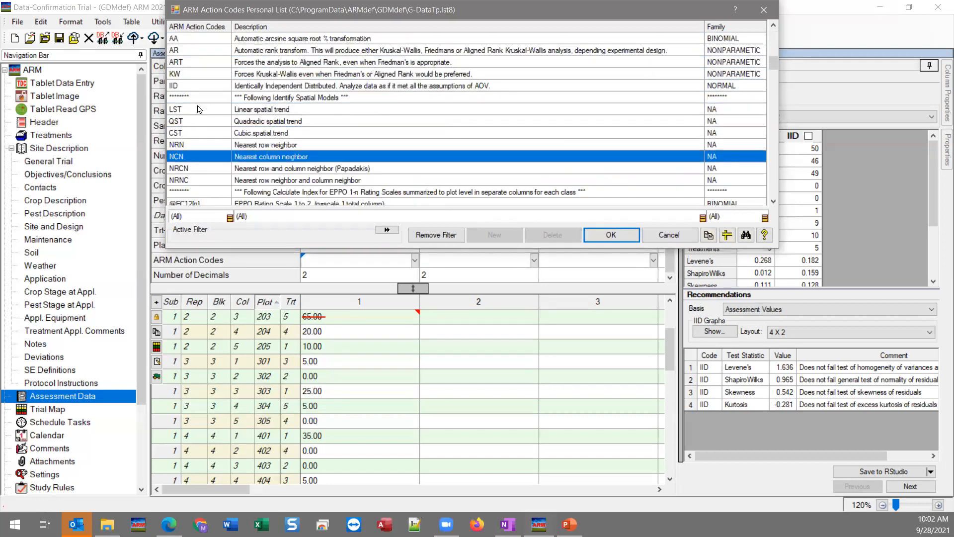
scroll(199, 109, up, 10)
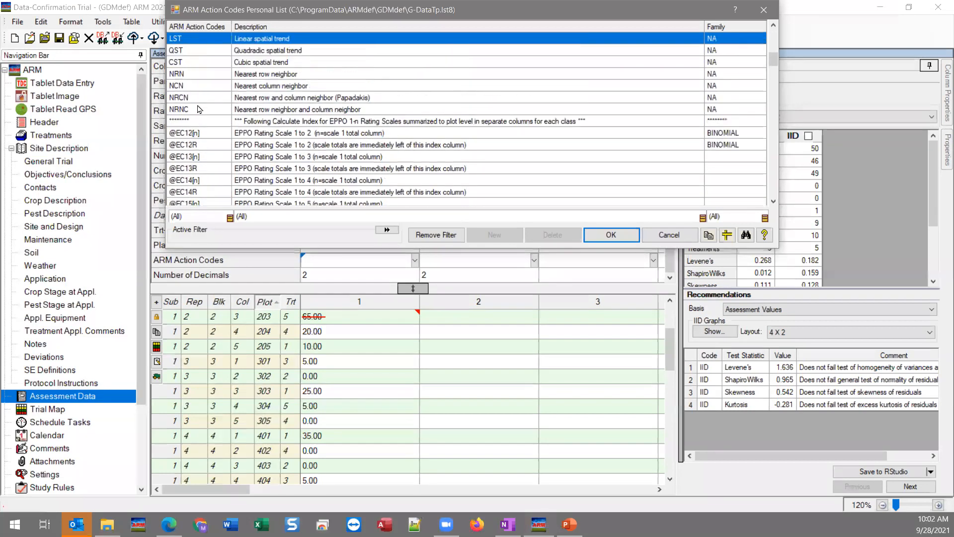
scroll(199, 109, up, 15)
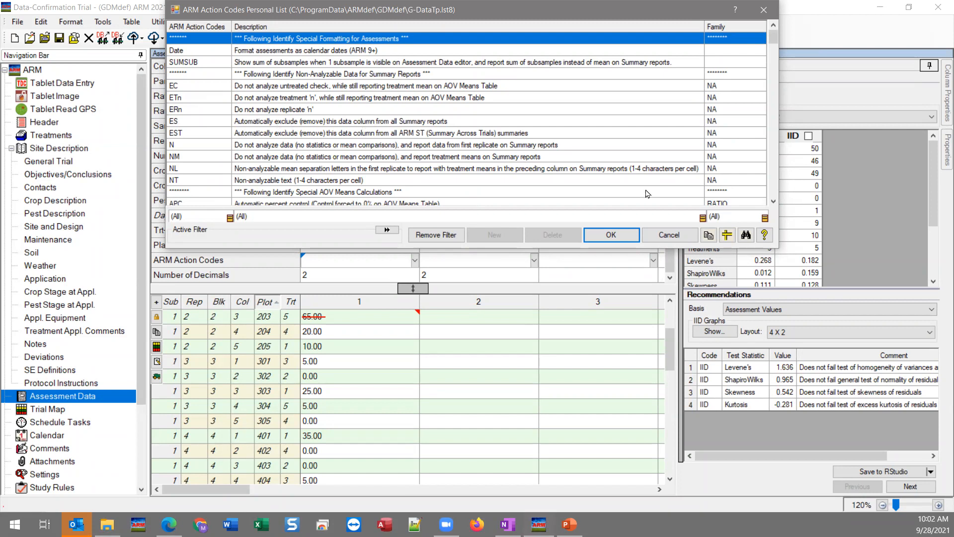
click(669, 235)
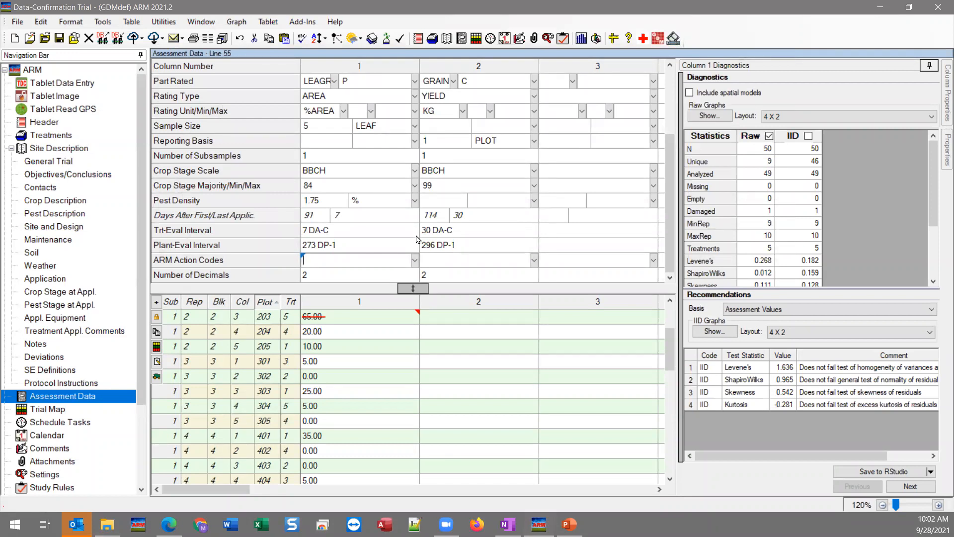
Enter + as the ARM action code for column 3.
click(579, 259)
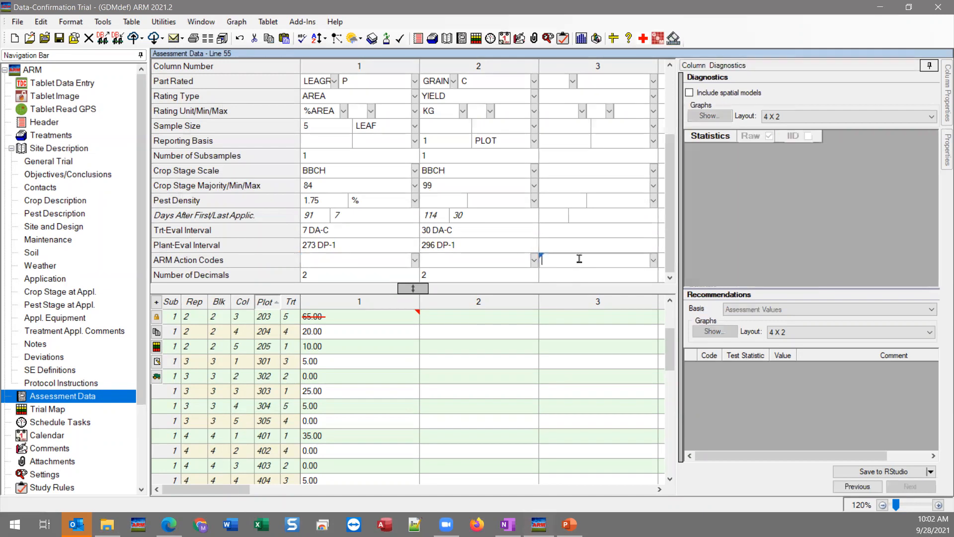
text(+)
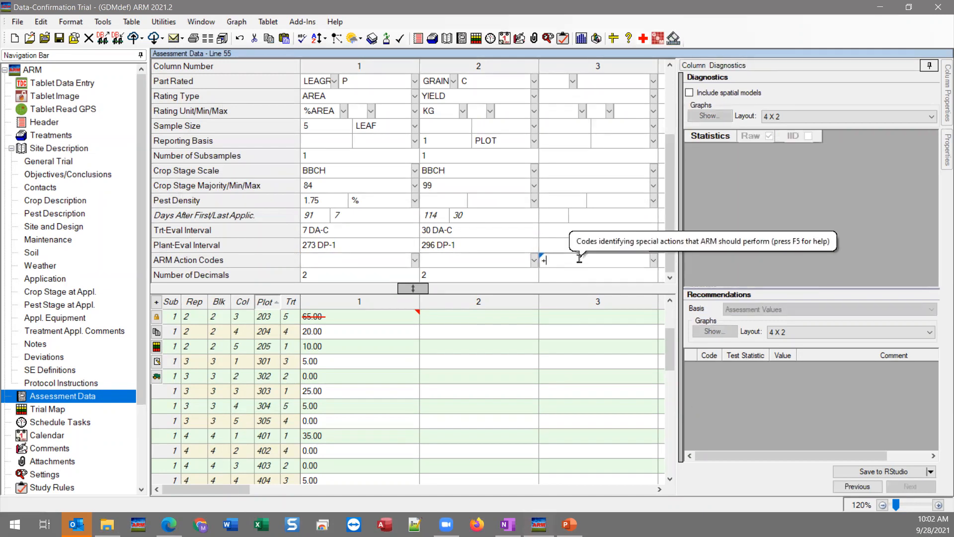
key(Return)
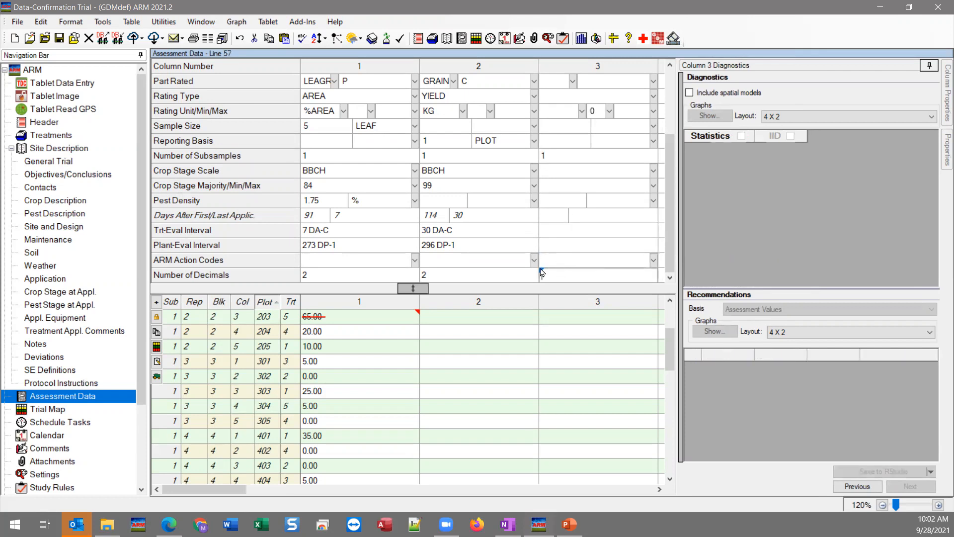
Enter -3 as plot 203's assessment in column 3, keeping the out-of-bounds entry when asked for a replacement.
click(593, 114)
click(578, 316)
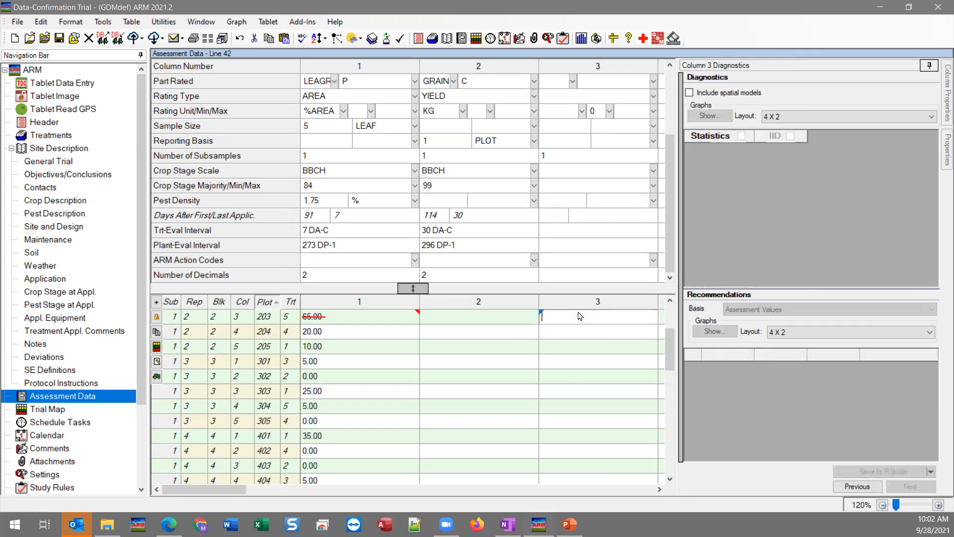
text(-3)
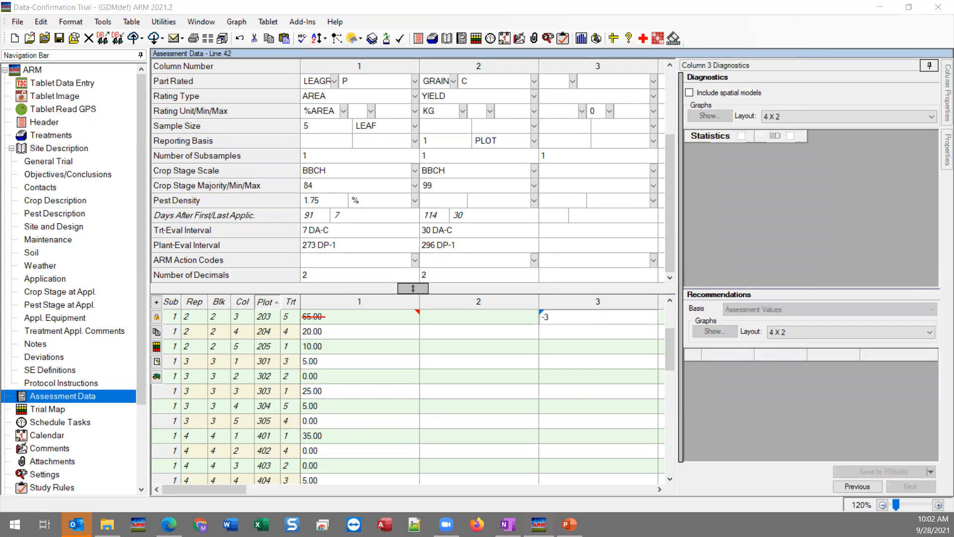
key(Return)
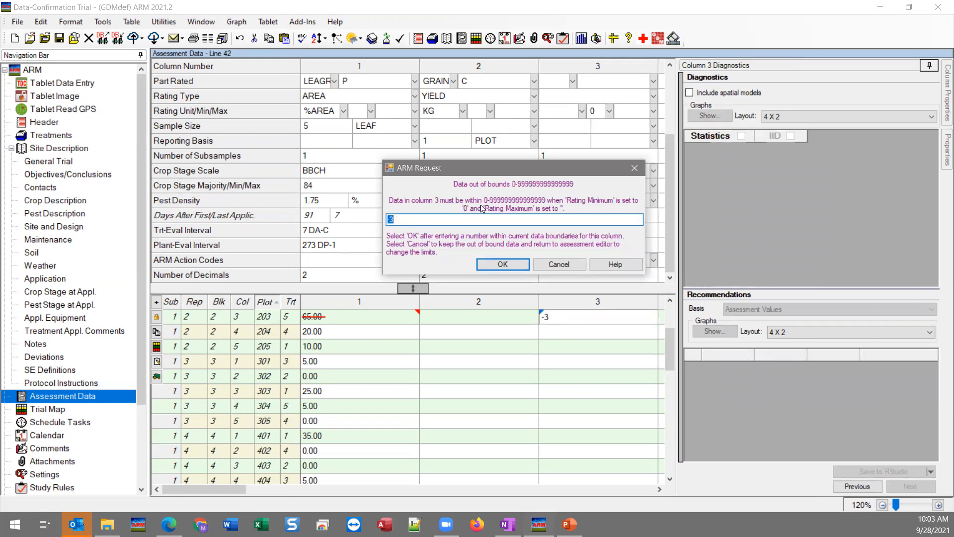
click(569, 269)
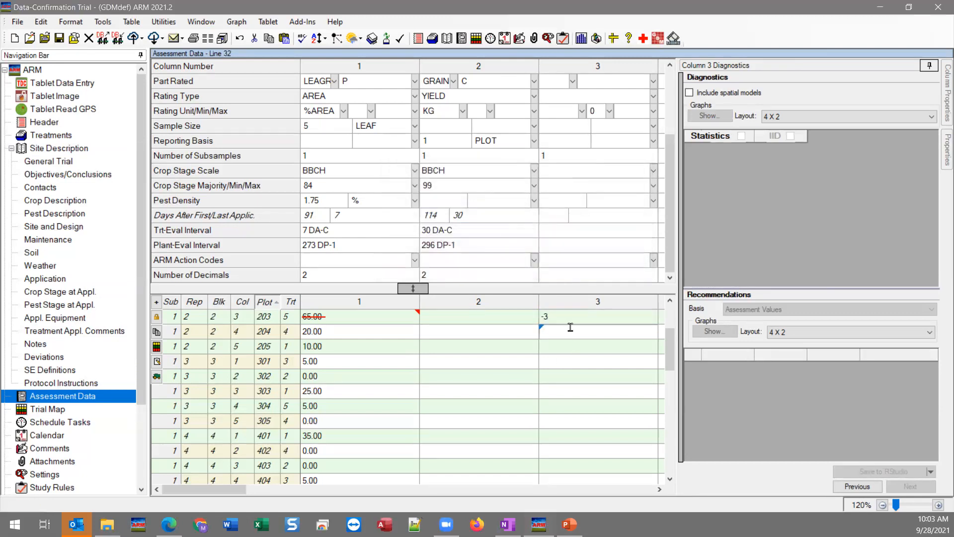
Delete plot 203's assessment in column 3 and clear that column's rating minimum.
click(571, 319)
key(Delete)
click(553, 346)
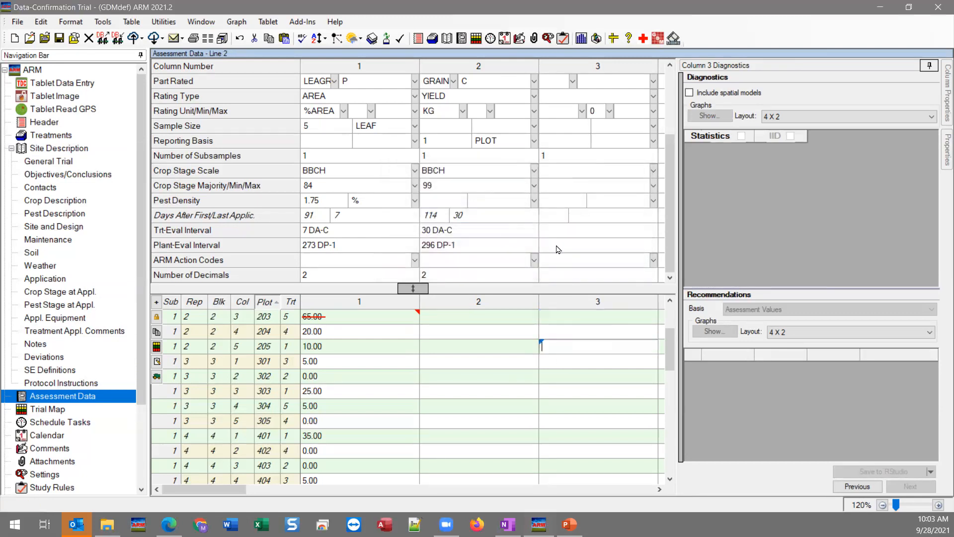
click(556, 263)
click(598, 110)
key(Delete)
Restrict column 3's ratings to a minimum of 0 and a maximum of 100 through its ARM action code field.
click(558, 405)
click(514, 351)
click(571, 264)
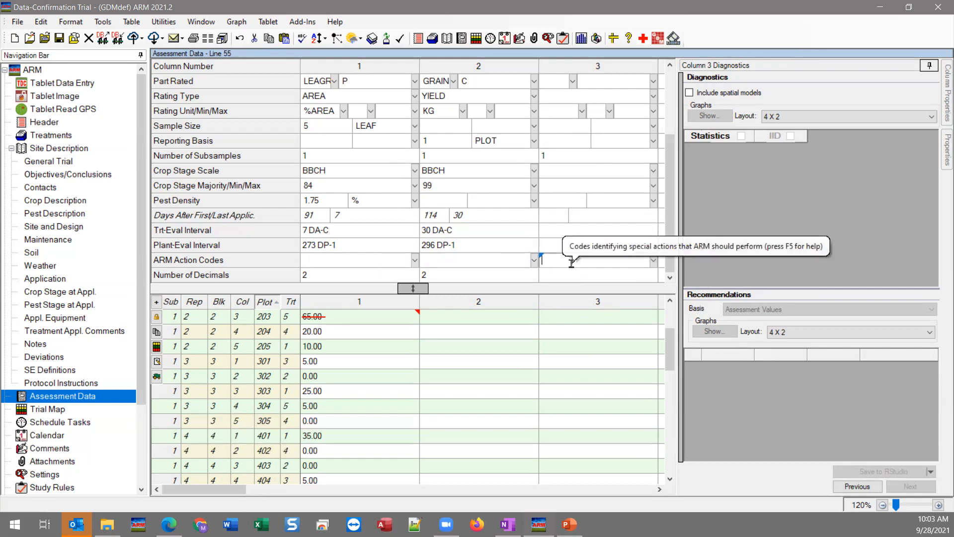
click(572, 264)
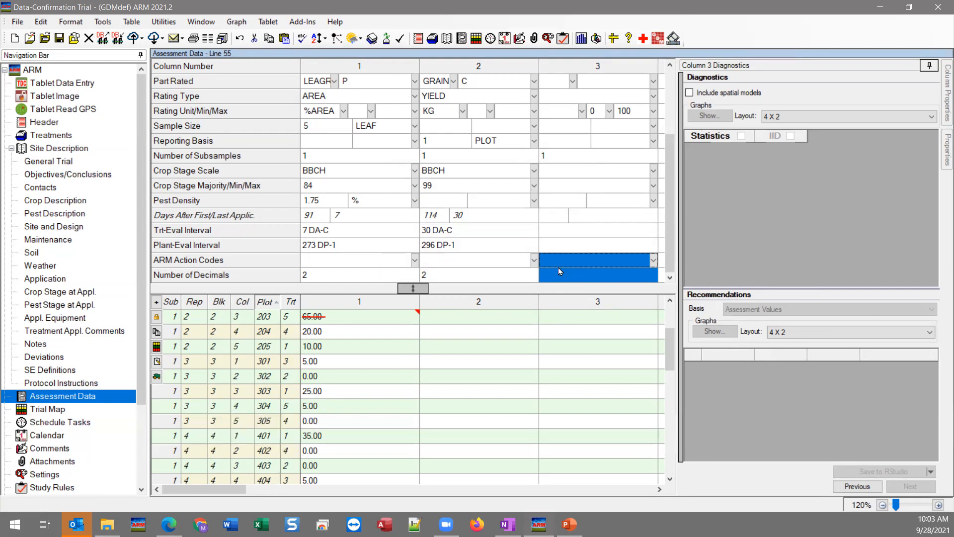
click(558, 266)
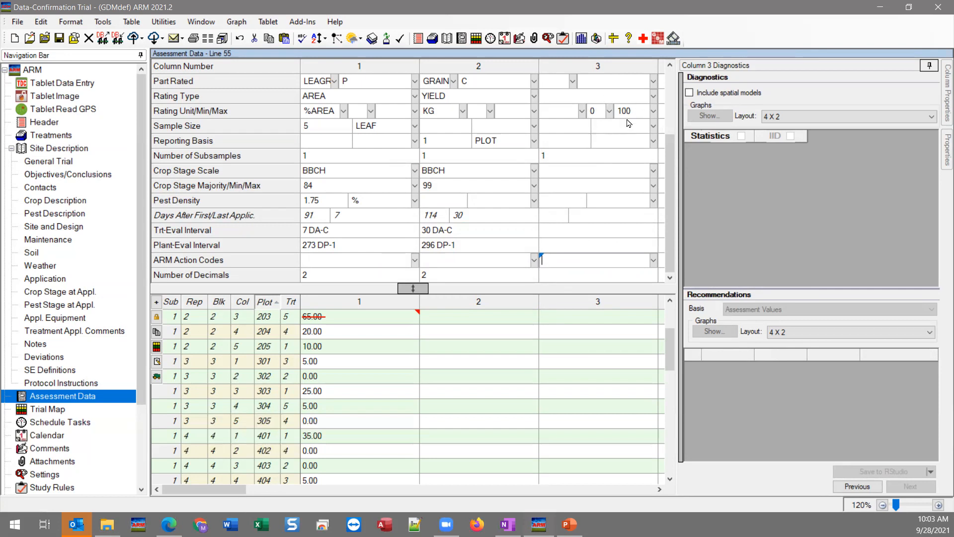
Select plot 205's assessment in column 1 and show the assessment properties in place of the column diagnostics.
click(264, 117)
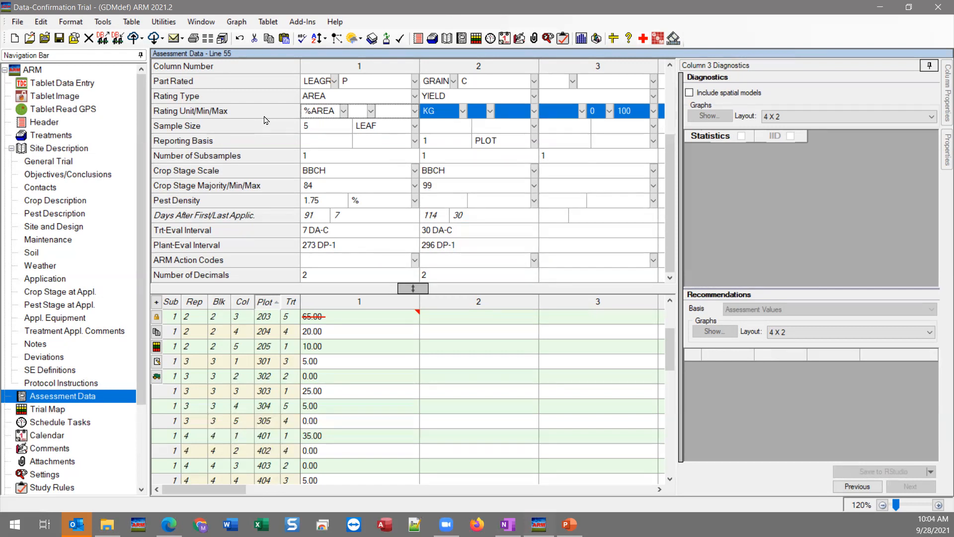
click(383, 351)
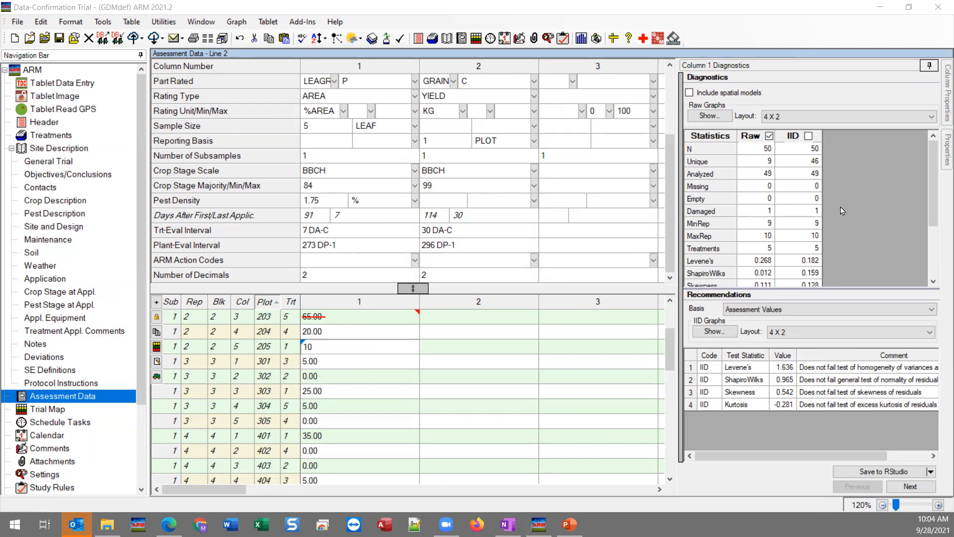
click(944, 152)
click(761, 65)
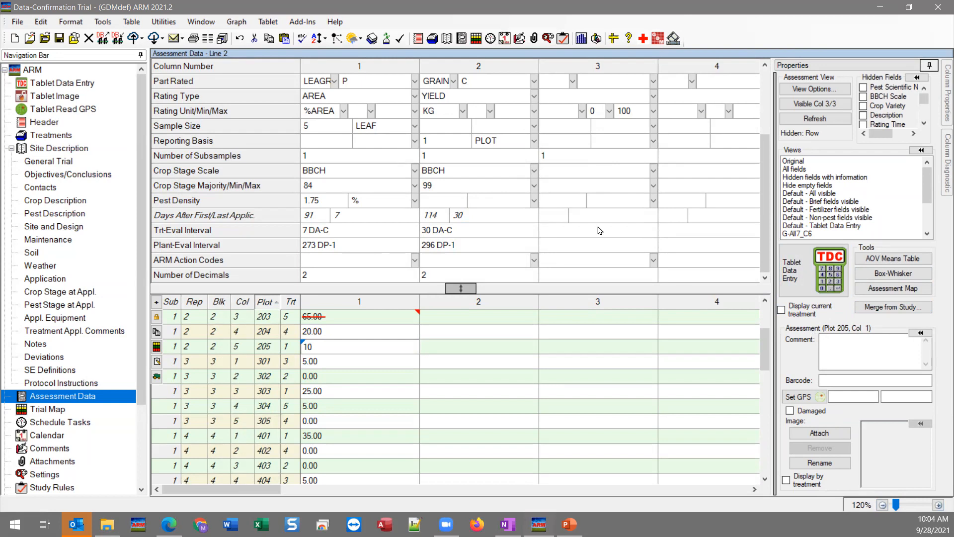
Set the program font size to 12 in the ARM display options and keep the new font setting.
click(103, 22)
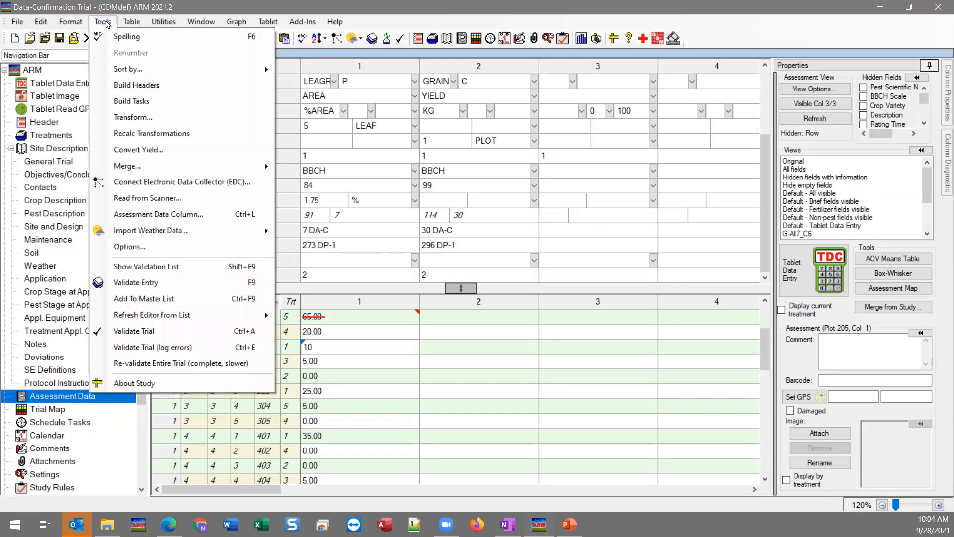
click(115, 247)
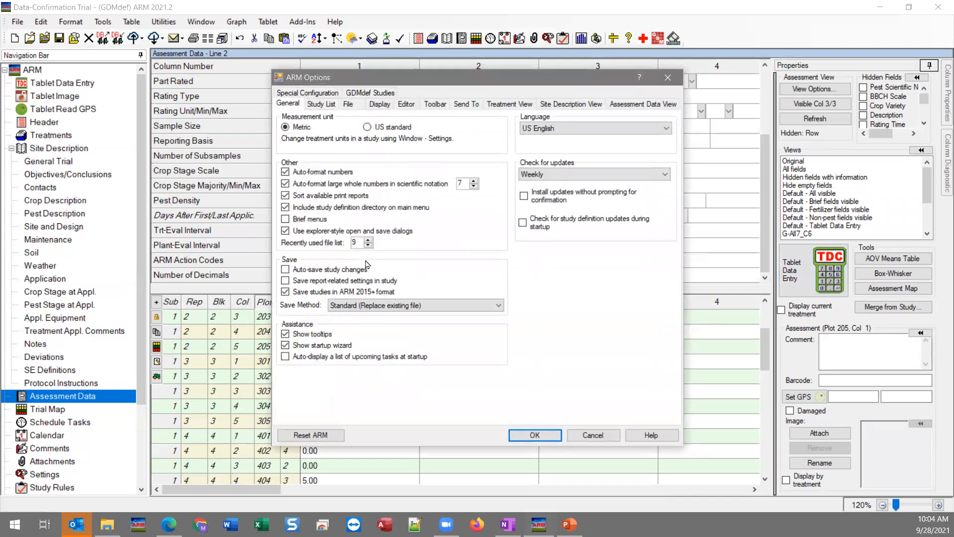
click(379, 107)
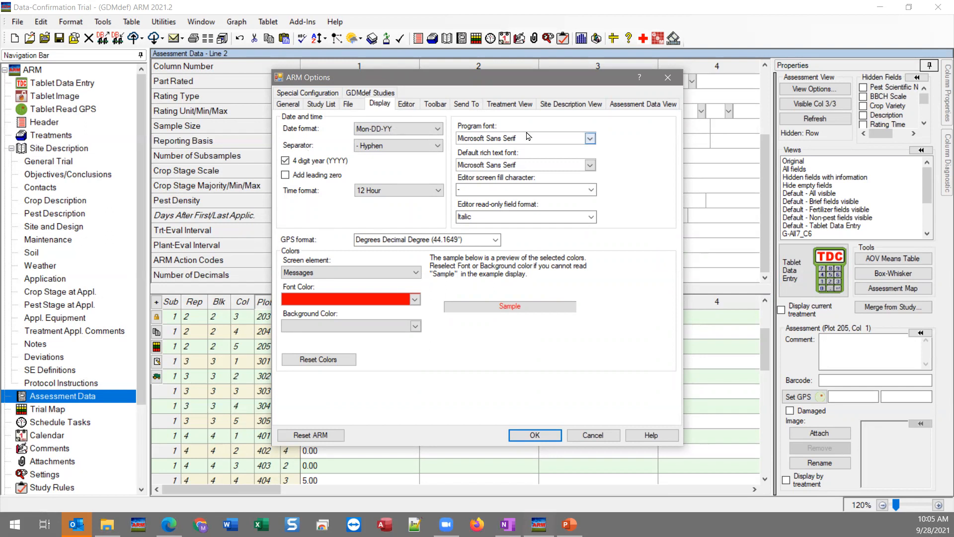
click(589, 139)
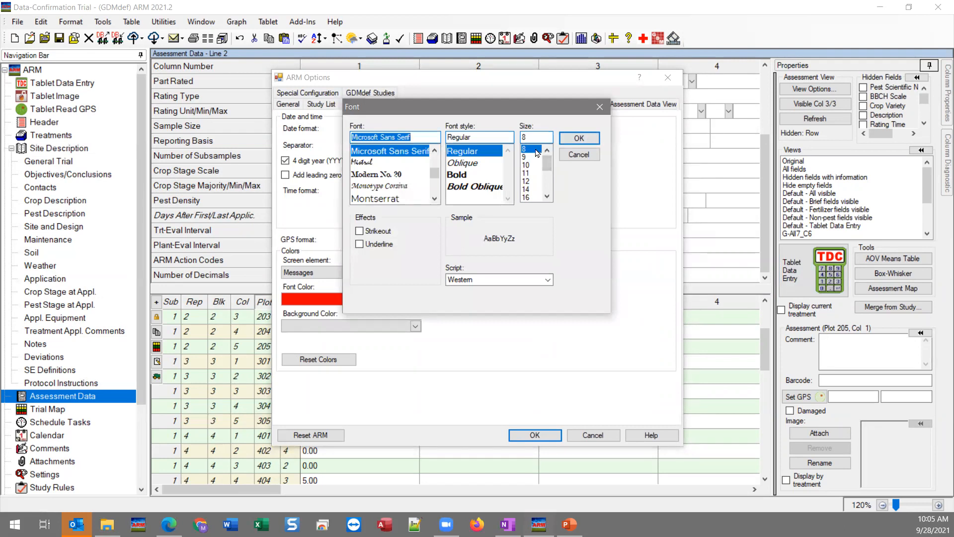
click(535, 182)
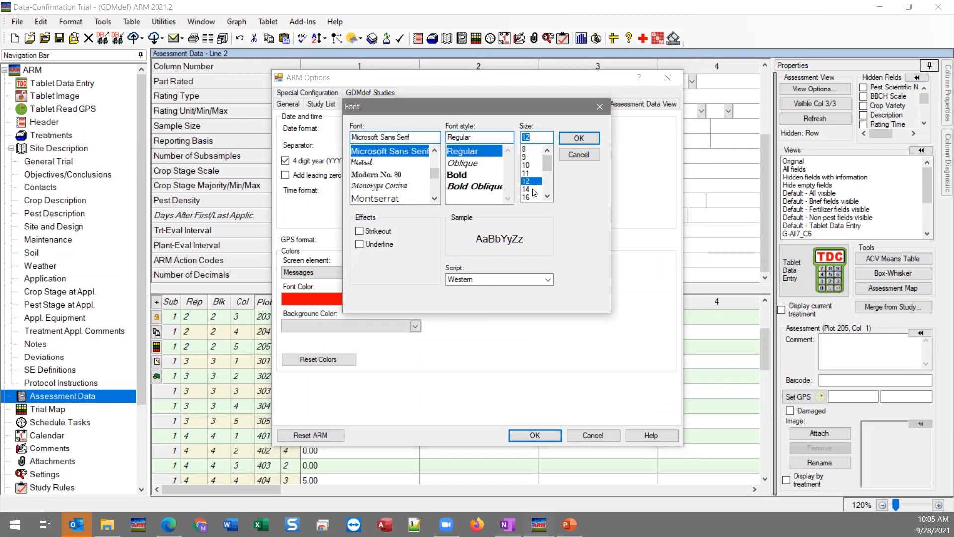
click(575, 141)
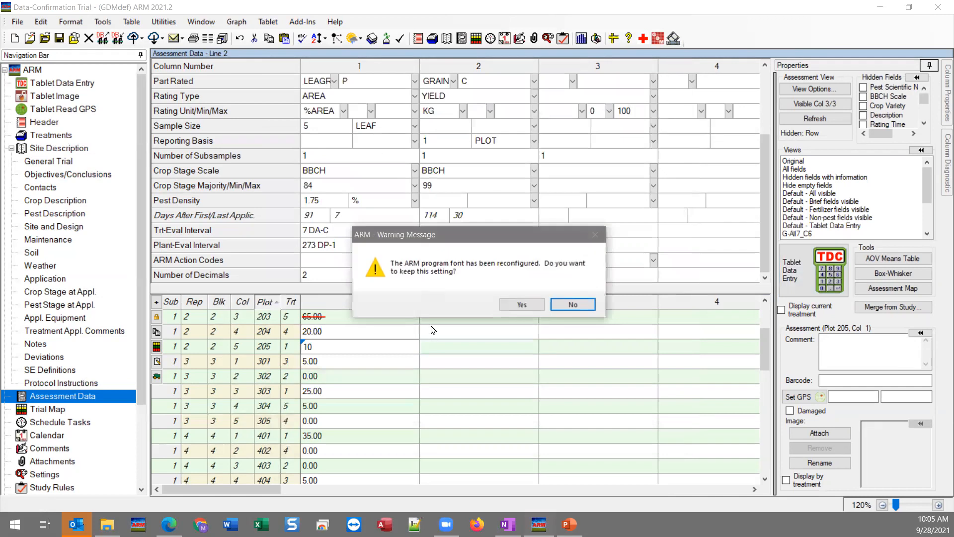
click(518, 304)
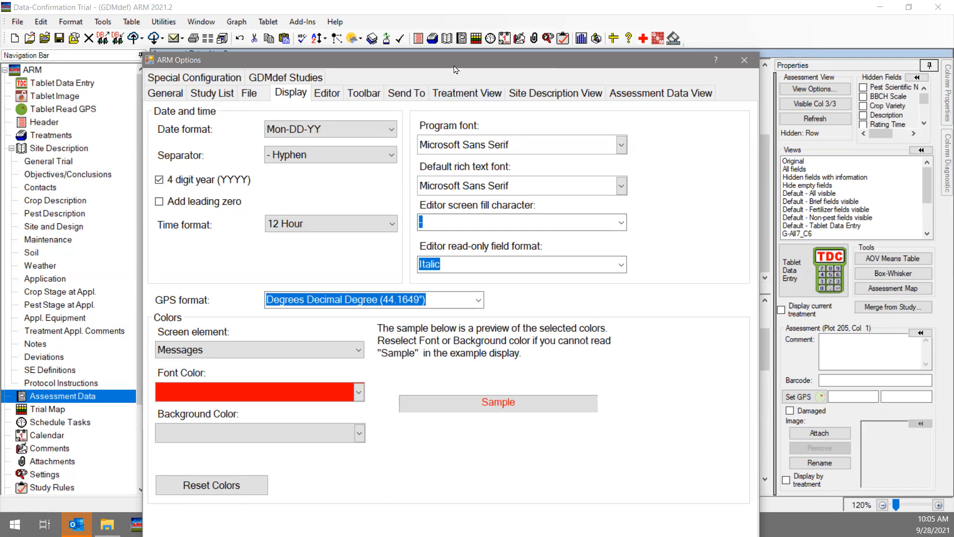
Set the program font size to 8, close the ARM options and select plot 301's assessment in column 1.
drag(440, 65, 423, 58)
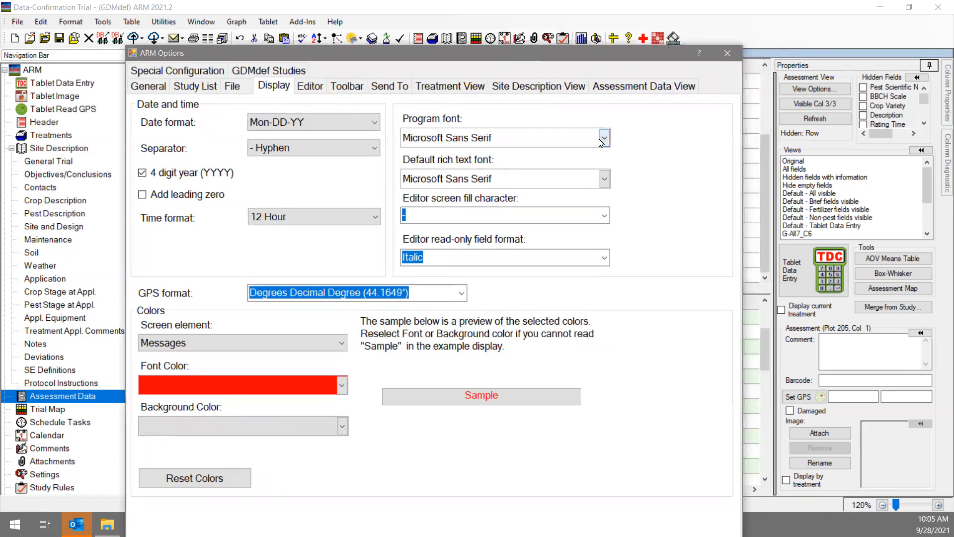
click(605, 141)
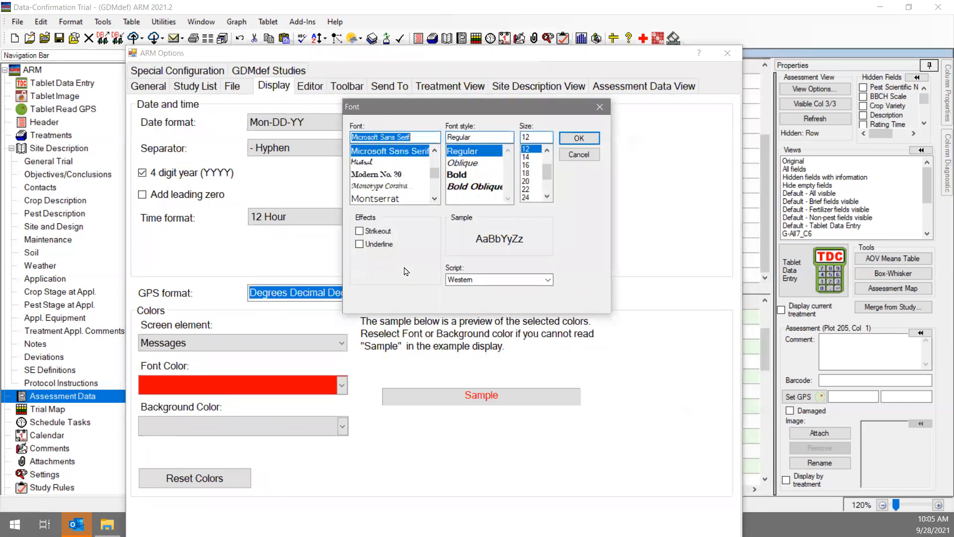
click(547, 151)
click(546, 151)
click(546, 151)
click(546, 151)
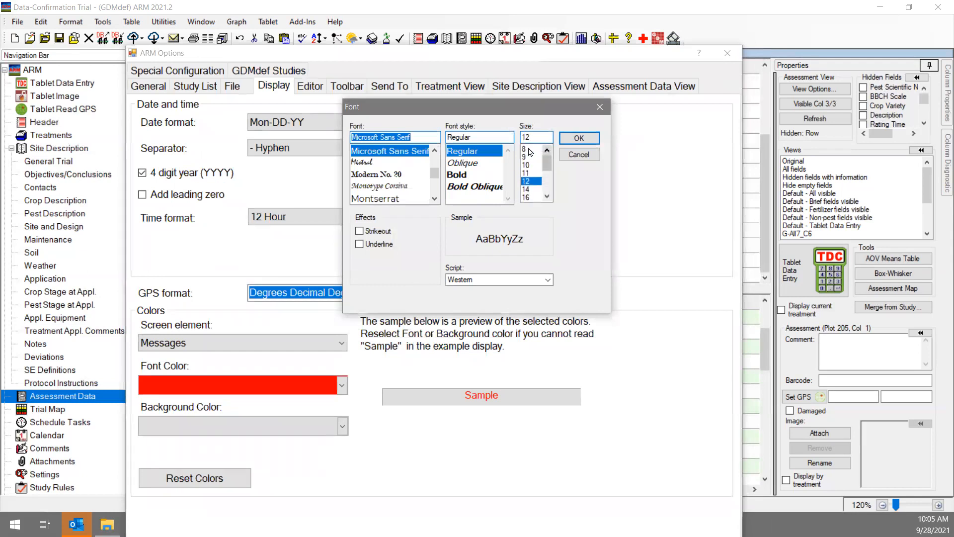
click(530, 152)
click(575, 141)
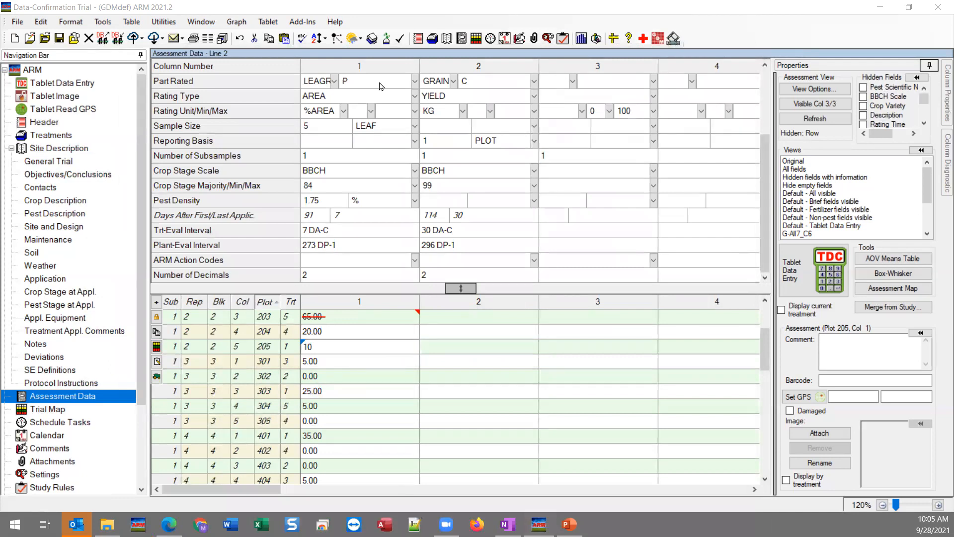
click(480, 423)
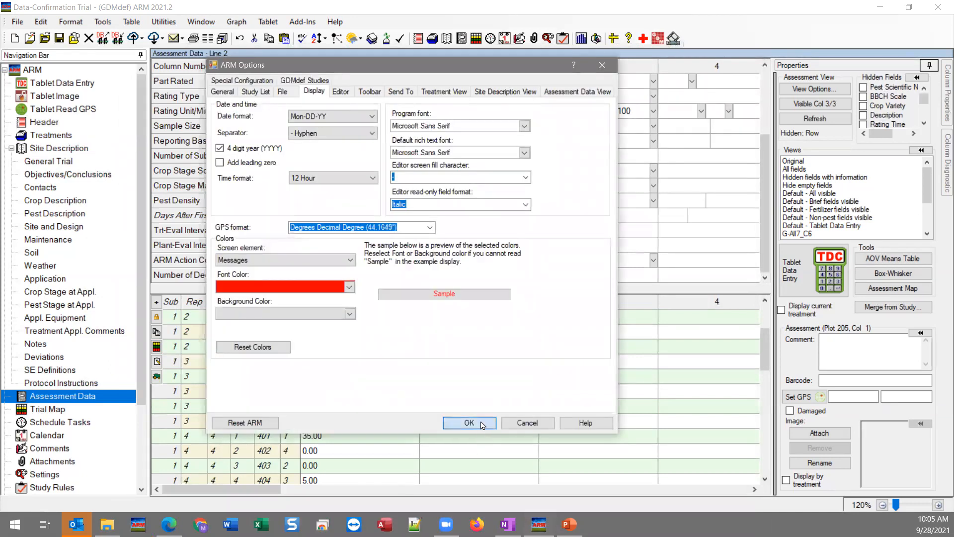
click(409, 361)
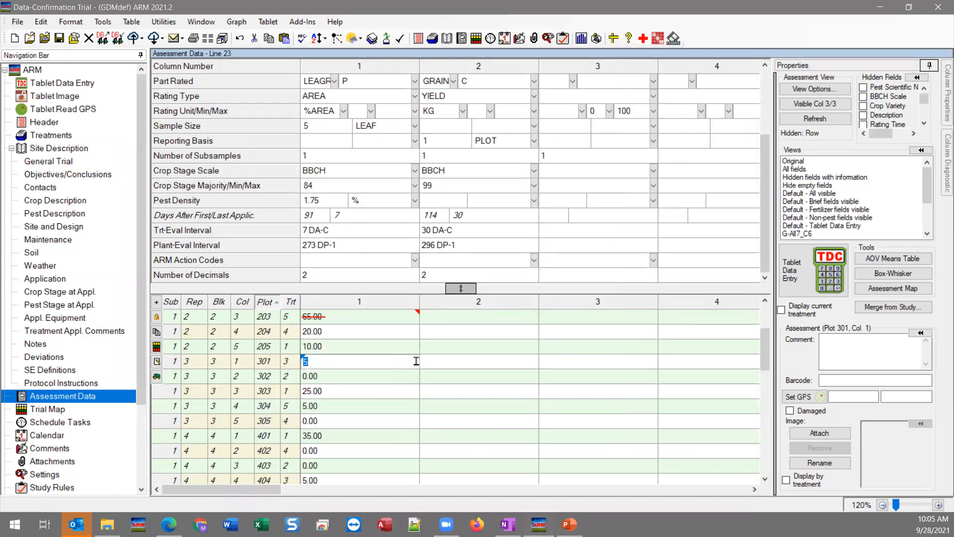